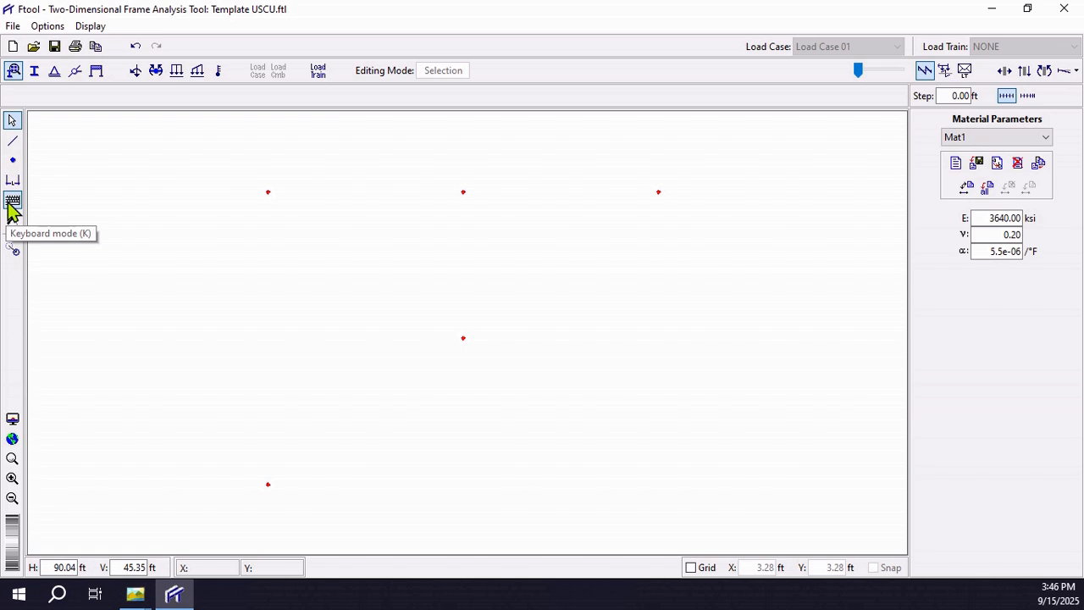
Step: Draw the outer truss members through the five existing nodes, closing the triangle with two diagonal, two horizontal and one vertical member
{"action": "left_click", "coordinate": [13, 142]}
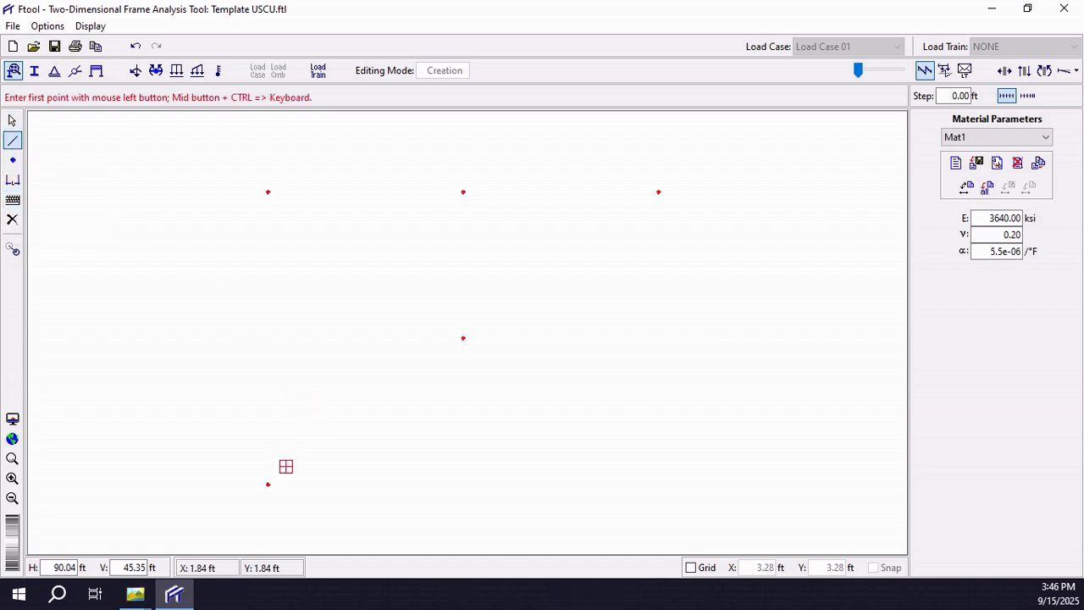
{"action": "left_click", "coordinate": [268, 484]}
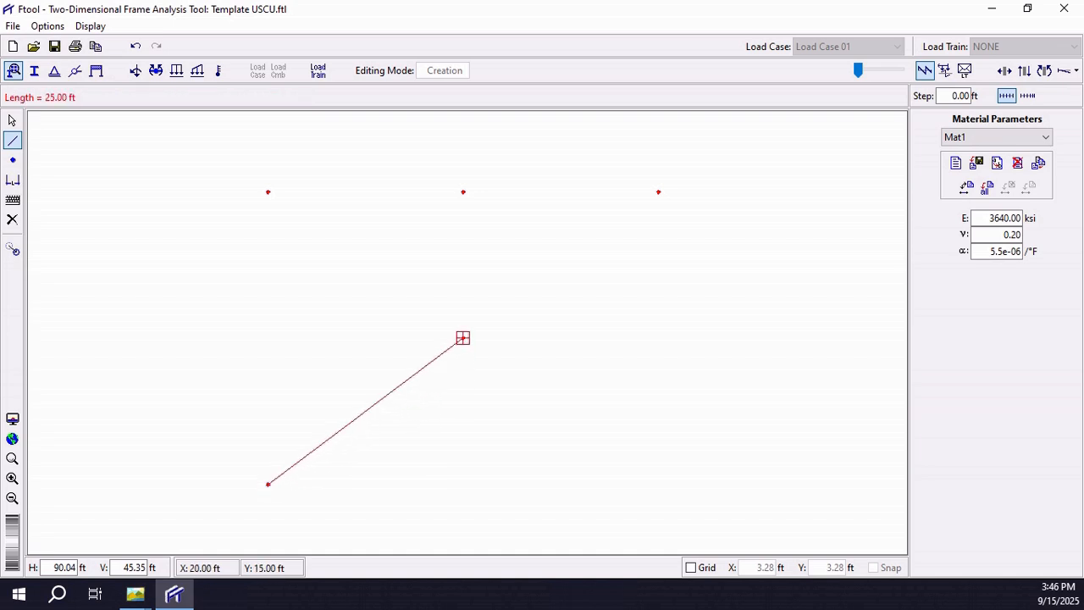
{"action": "left_click", "coordinate": [462, 338]}
{"action": "left_click", "coordinate": [463, 338]}
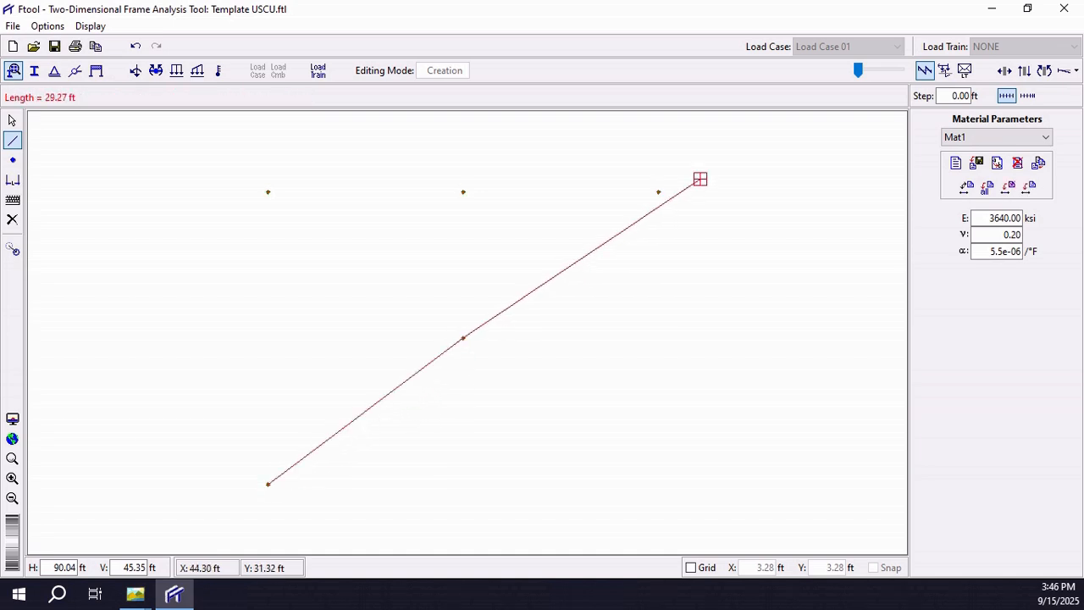
{"action": "left_click", "coordinate": [658, 191]}
{"action": "left_click", "coordinate": [658, 191]}
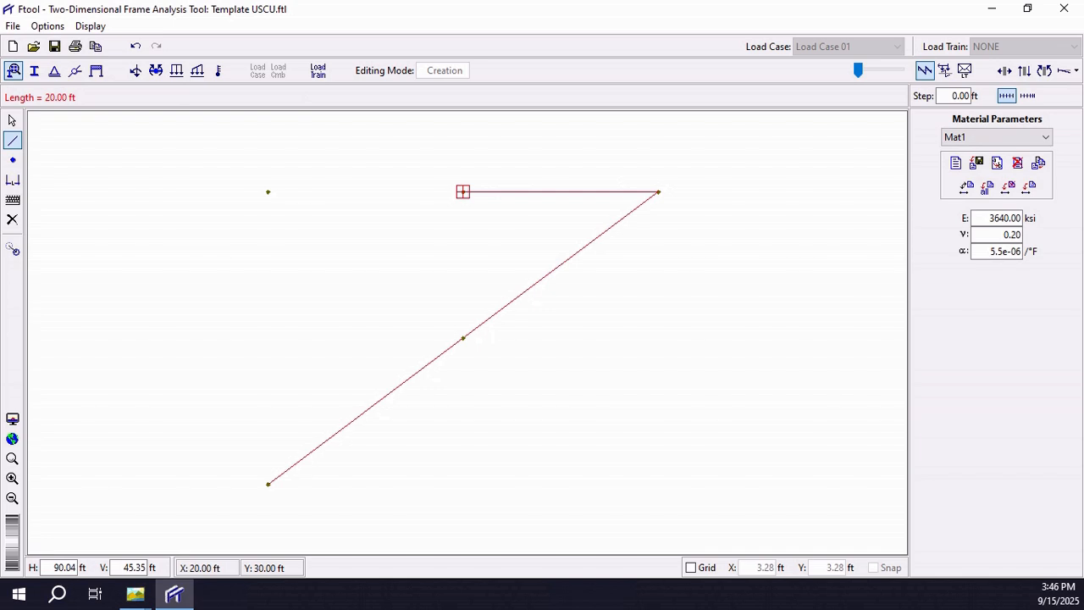
{"action": "left_click", "coordinate": [463, 192]}
{"action": "left_click", "coordinate": [462, 192]}
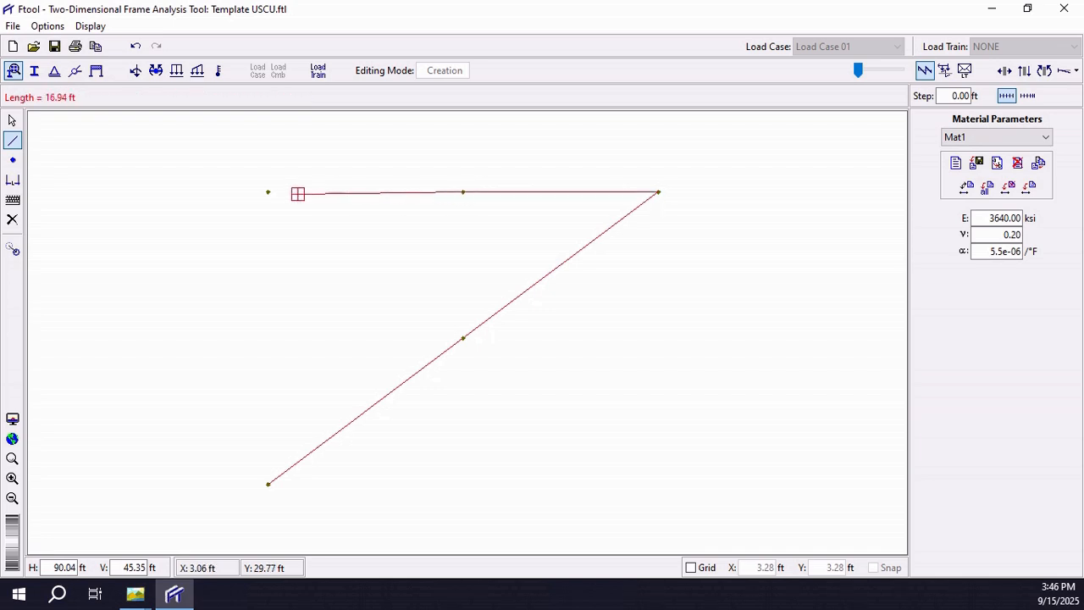
{"action": "left_click", "coordinate": [267, 191]}
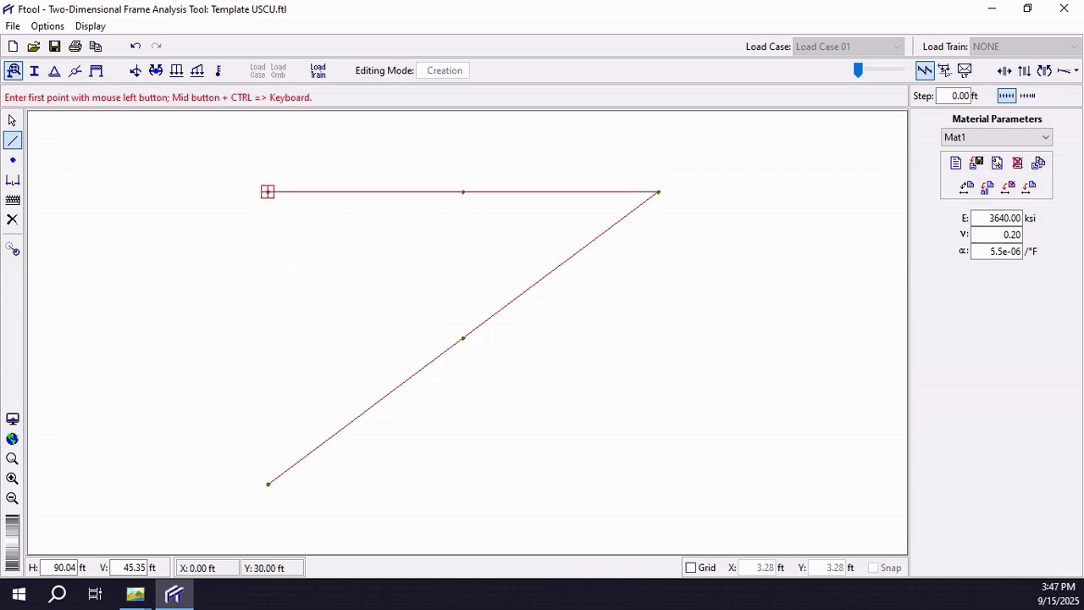
{"action": "left_click", "coordinate": [267, 192]}
{"action": "left_click", "coordinate": [268, 484]}
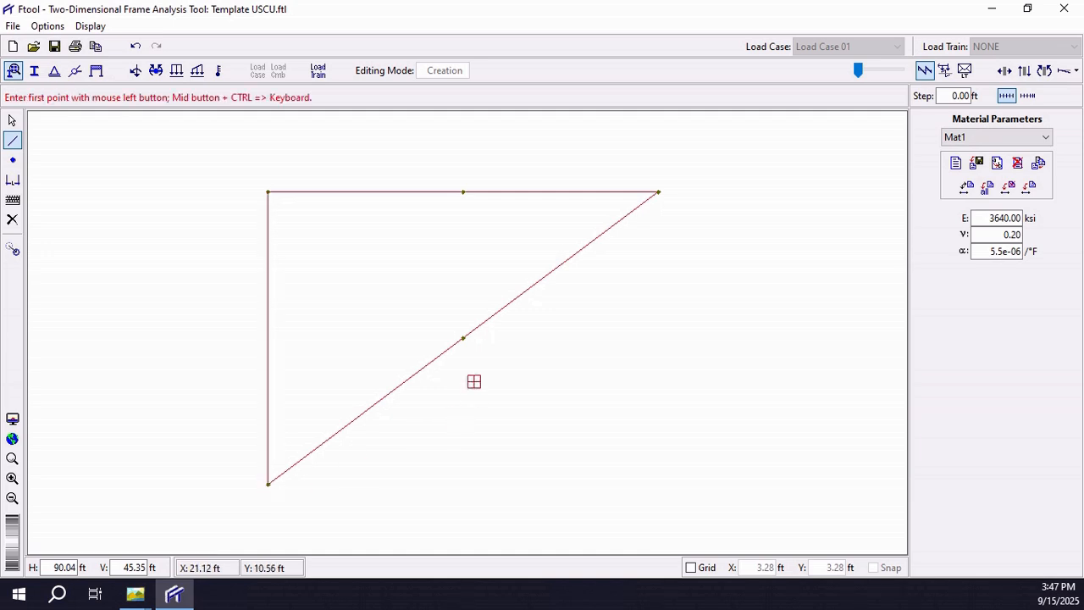
Step: Draw the two interior members from the mid-diagonal node to the top chord's middle node and to the upper-left corner node
{"action": "left_click", "coordinate": [462, 337]}
{"action": "left_click", "coordinate": [463, 191]}
{"action": "left_click", "coordinate": [463, 337]}
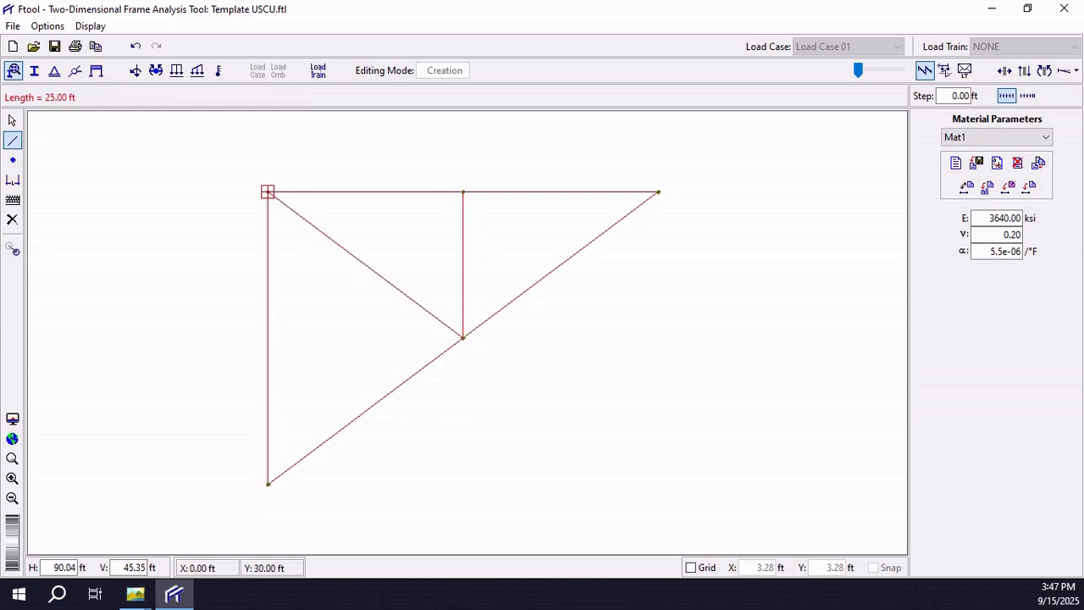
{"action": "left_click", "coordinate": [268, 191]}
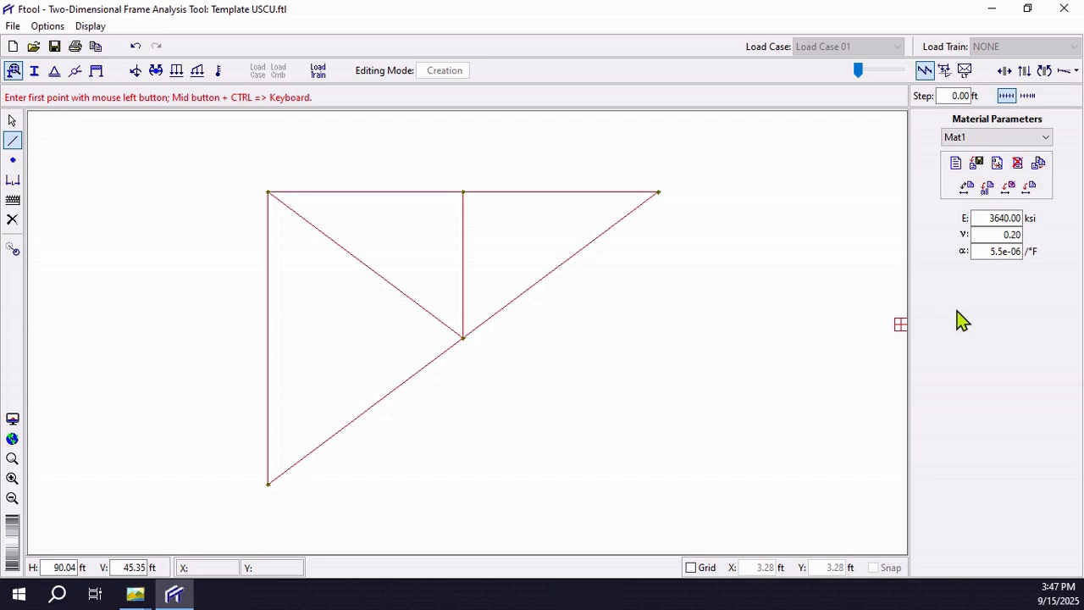
Step: Assign material Mat1 and section Sec1 to all truss members
{"action": "left_click", "coordinate": [1029, 187]}
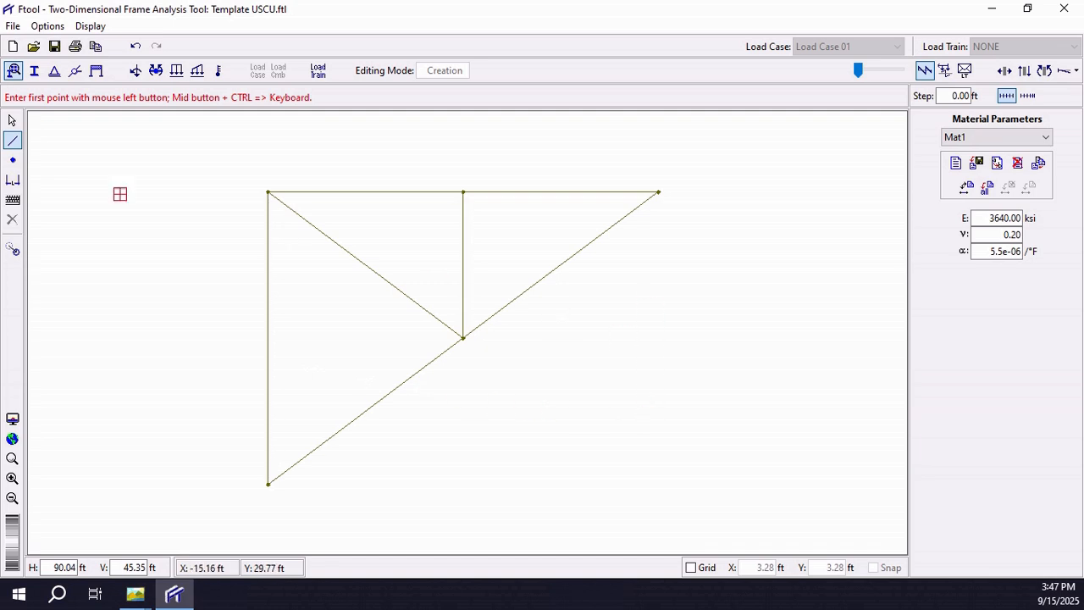
{"action": "left_click", "coordinate": [34, 75]}
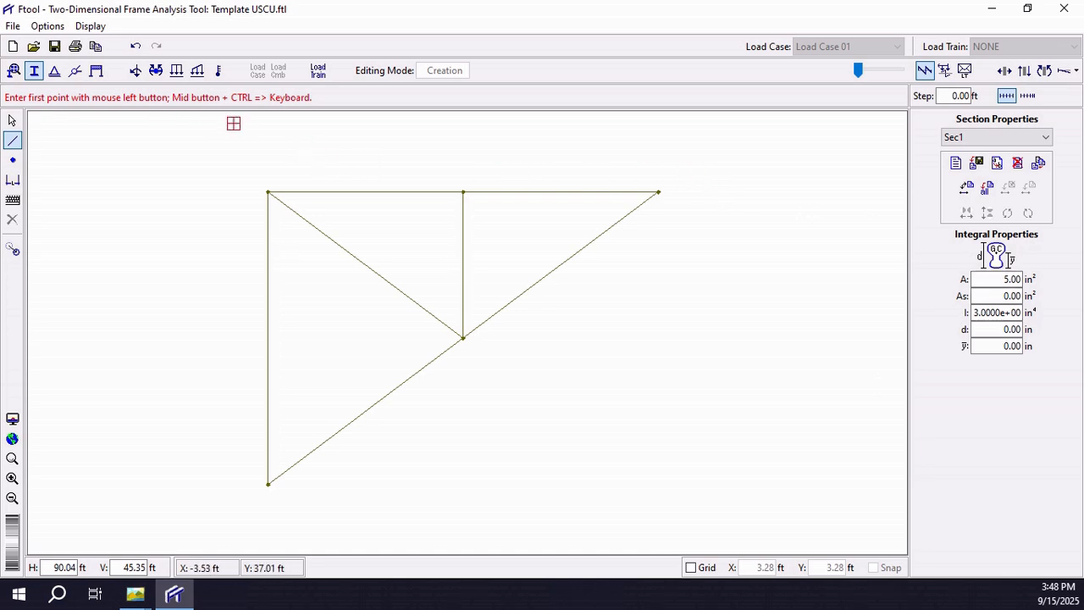
{"action": "left_click", "coordinate": [12, 121]}
{"action": "left_click_drag", "start_coordinate": [222, 168], "coordinate": [820, 521]}
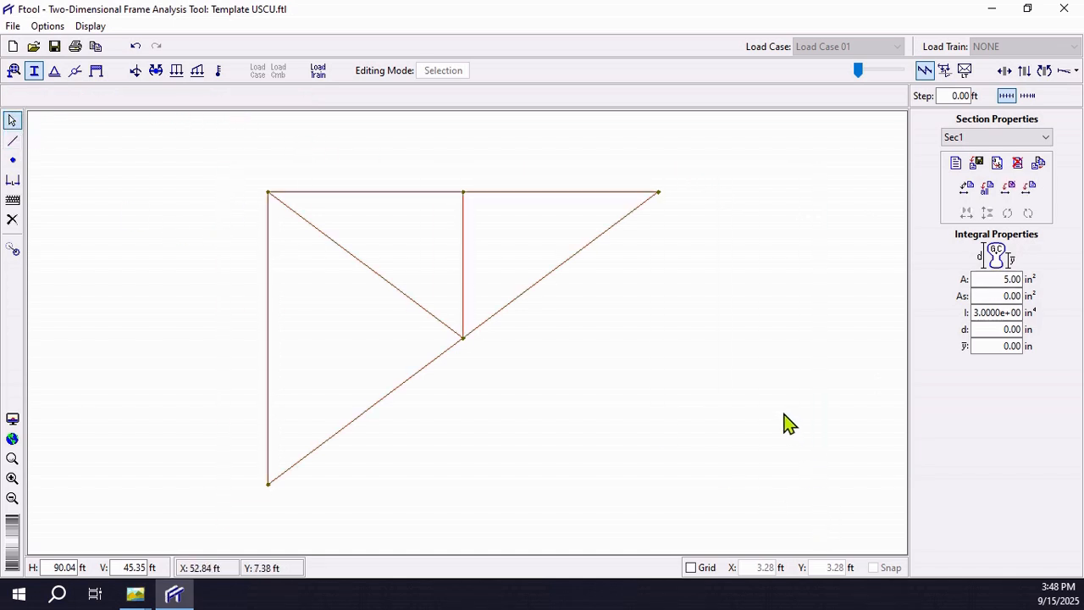
{"action": "left_click", "coordinate": [1030, 190]}
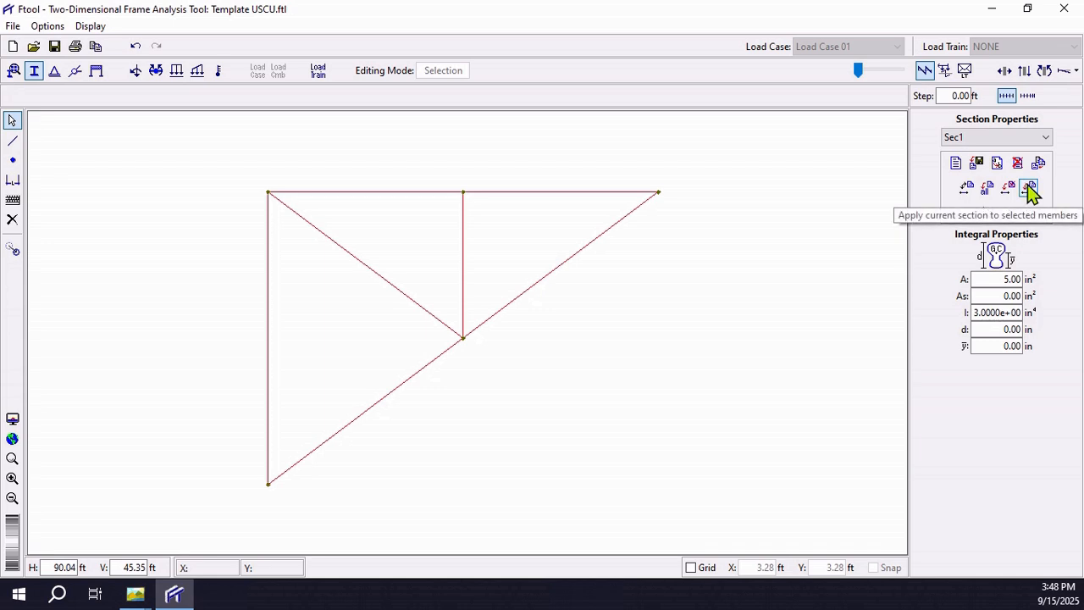
{"action": "left_click", "coordinate": [746, 322]}
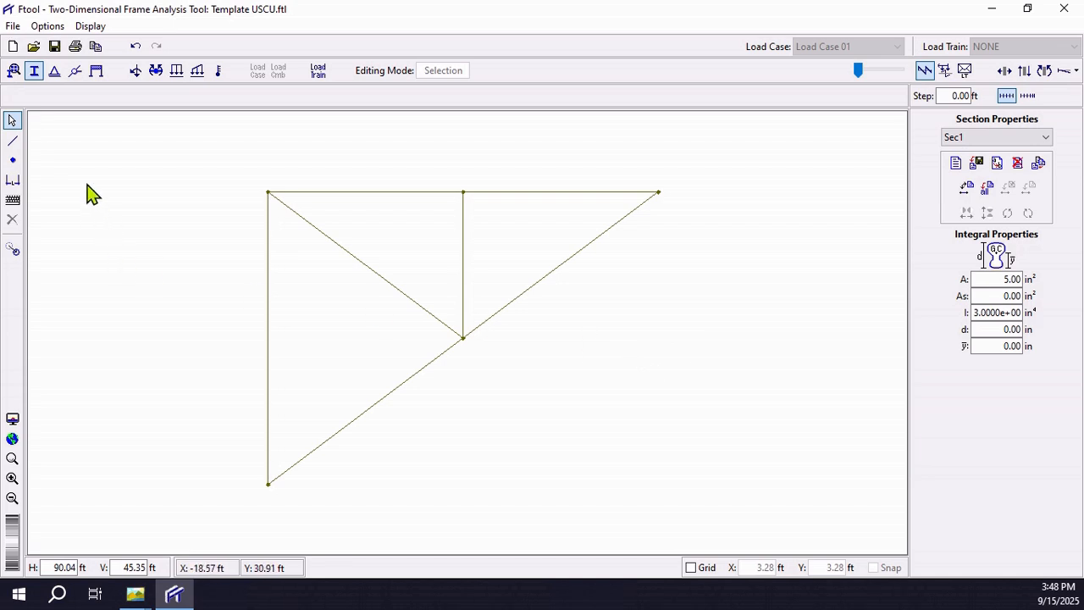
Step: Check the supports in the truss example image and apply a pinned support with X and Y displacements fixed at the lower-left node
{"action": "left_click", "coordinate": [54, 72]}
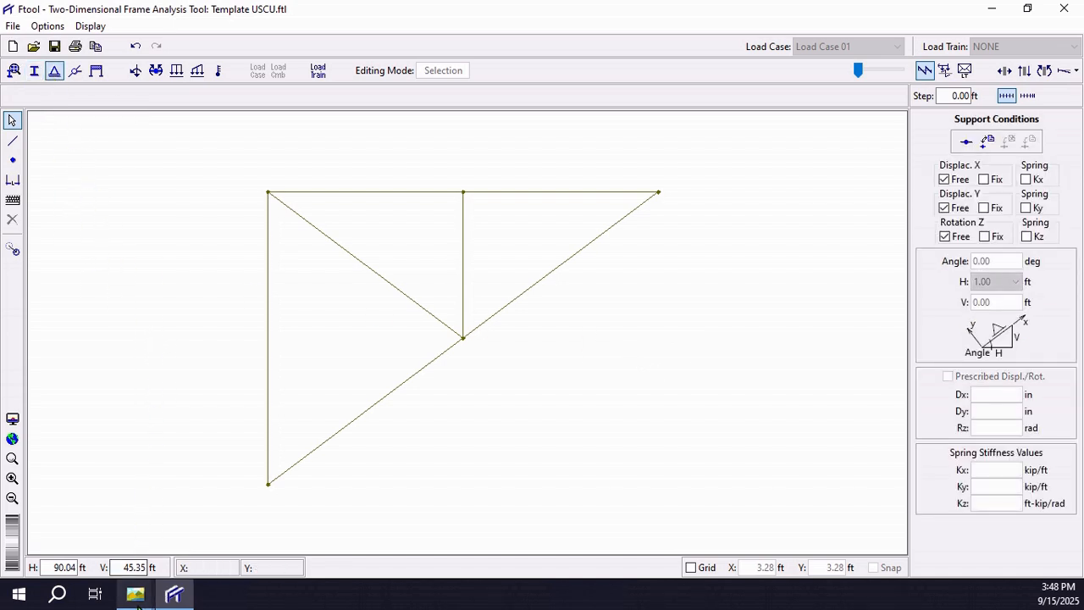
{"action": "mouse_move", "coordinate": [138, 591]}
{"action": "left_click", "coordinate": [140, 530]}
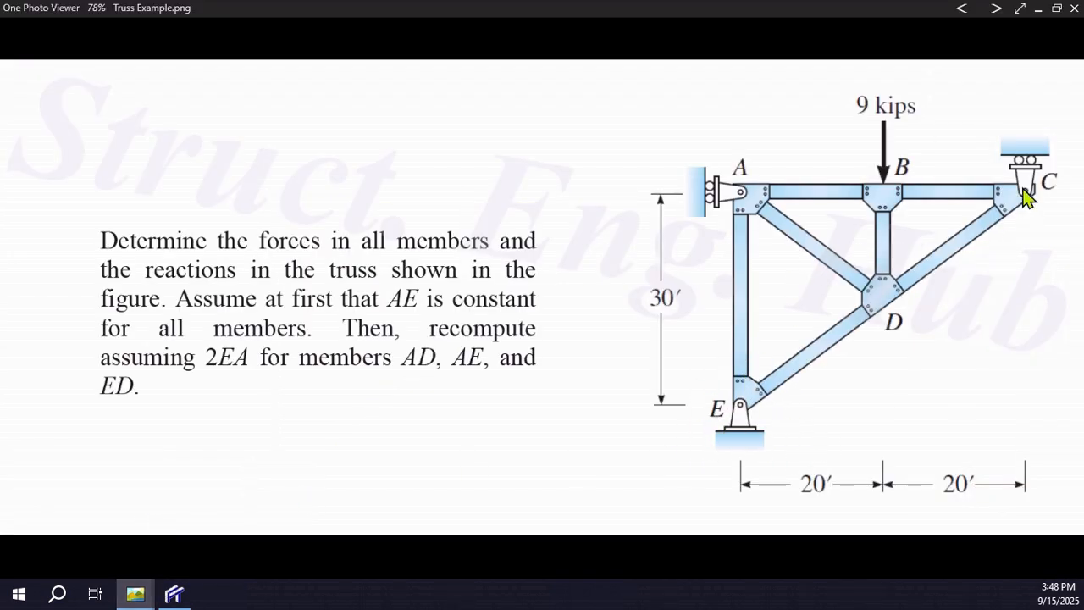
{"action": "key", "text": "alt+Tab"}
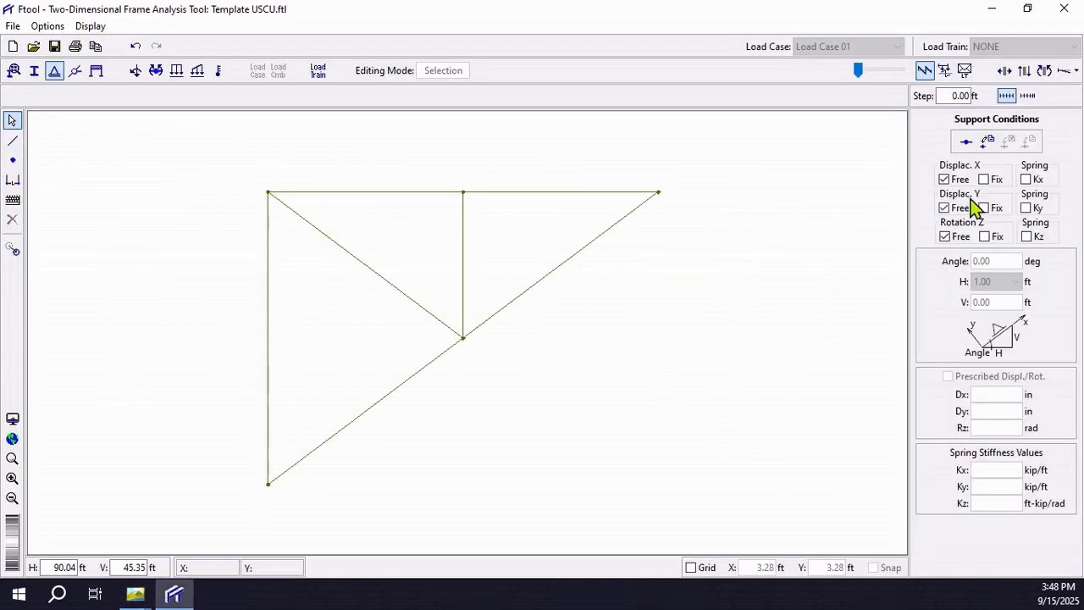
{"action": "left_click", "coordinate": [984, 180]}
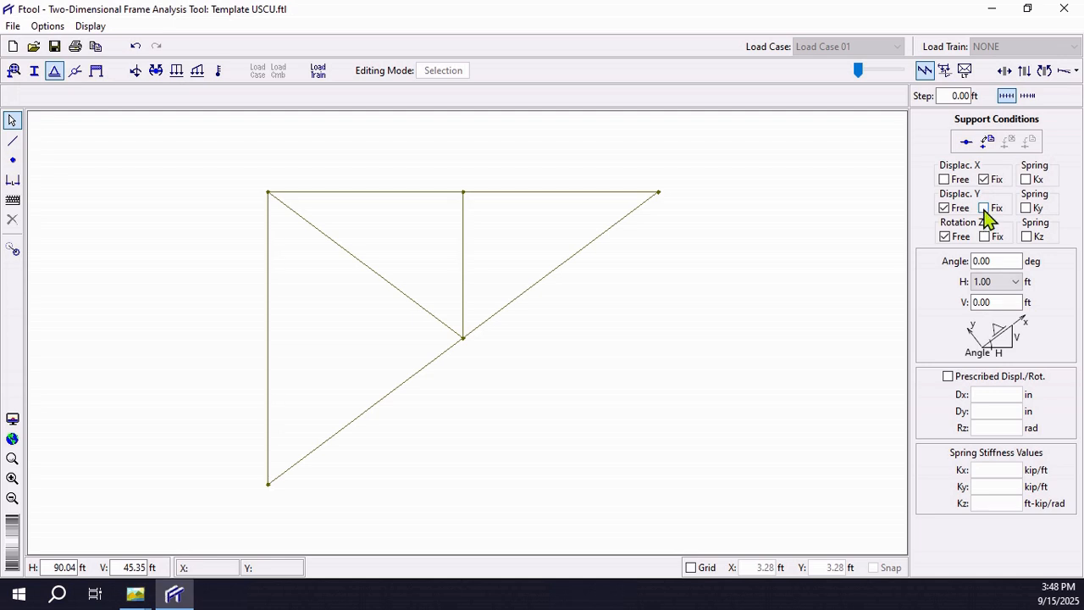
{"action": "left_click", "coordinate": [984, 208]}
{"action": "left_click", "coordinate": [268, 484]}
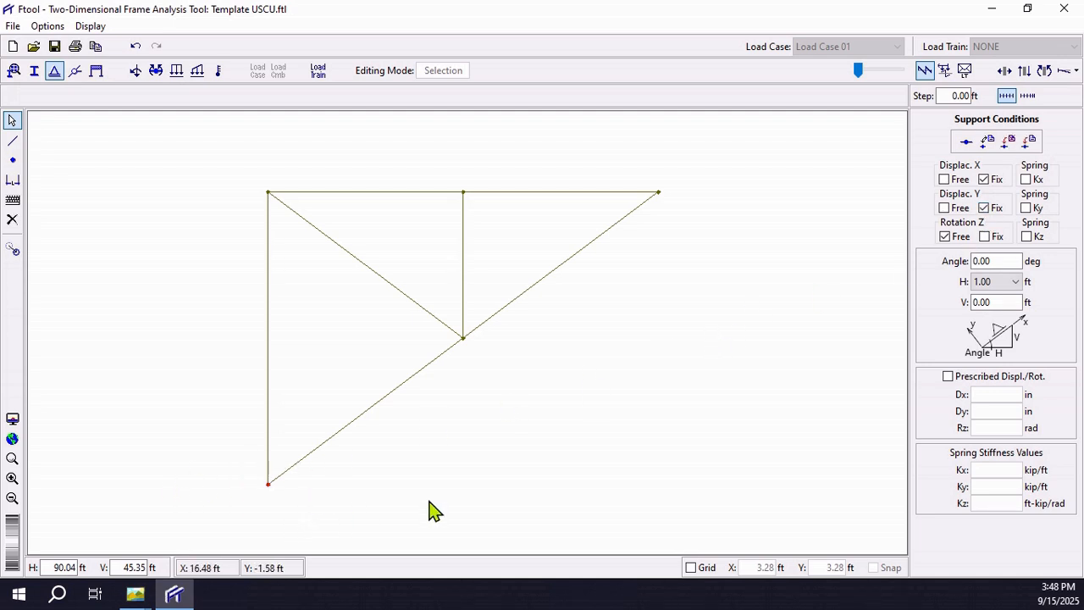
{"action": "left_click", "coordinate": [1031, 142]}
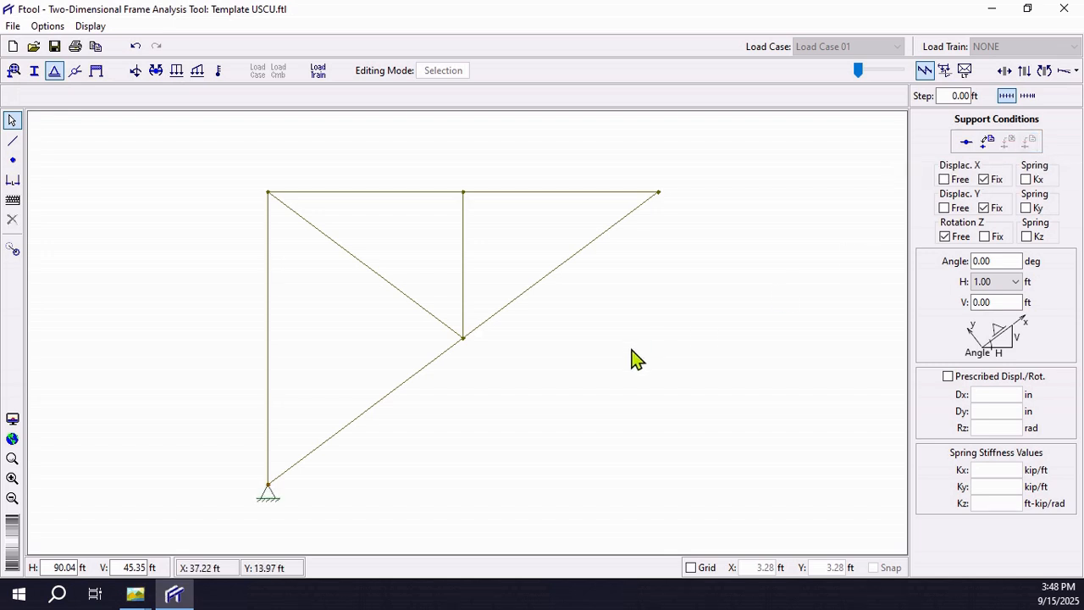
Step: Apply a roller support to the upper-left node with X free, Y fixed and an angle of 270 degrees
{"action": "left_click", "coordinate": [268, 193]}
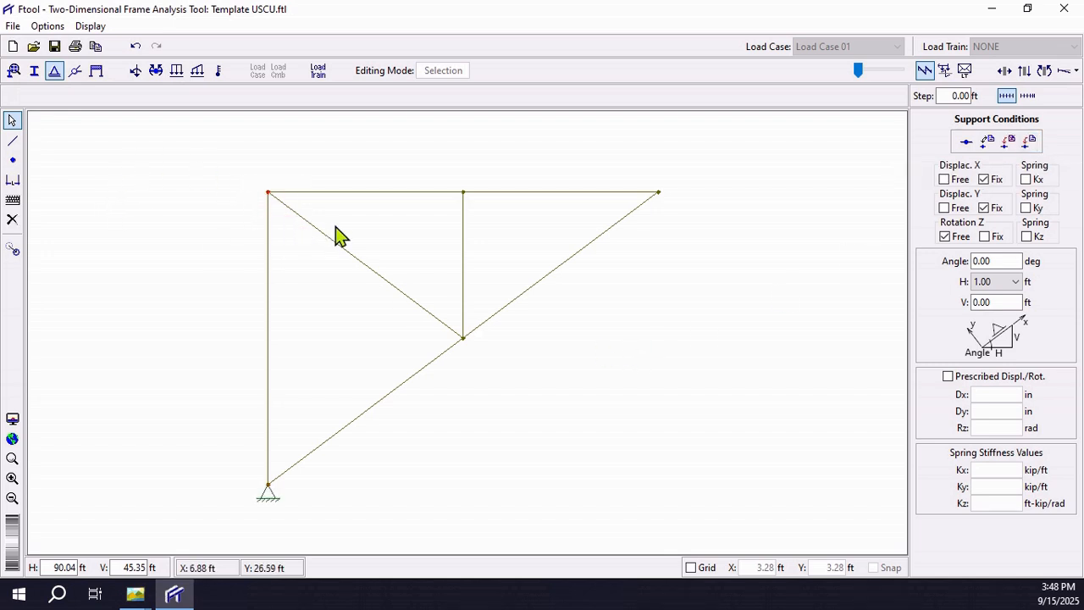
{"action": "left_click", "coordinate": [945, 178]}
{"action": "left_click", "coordinate": [987, 261]}
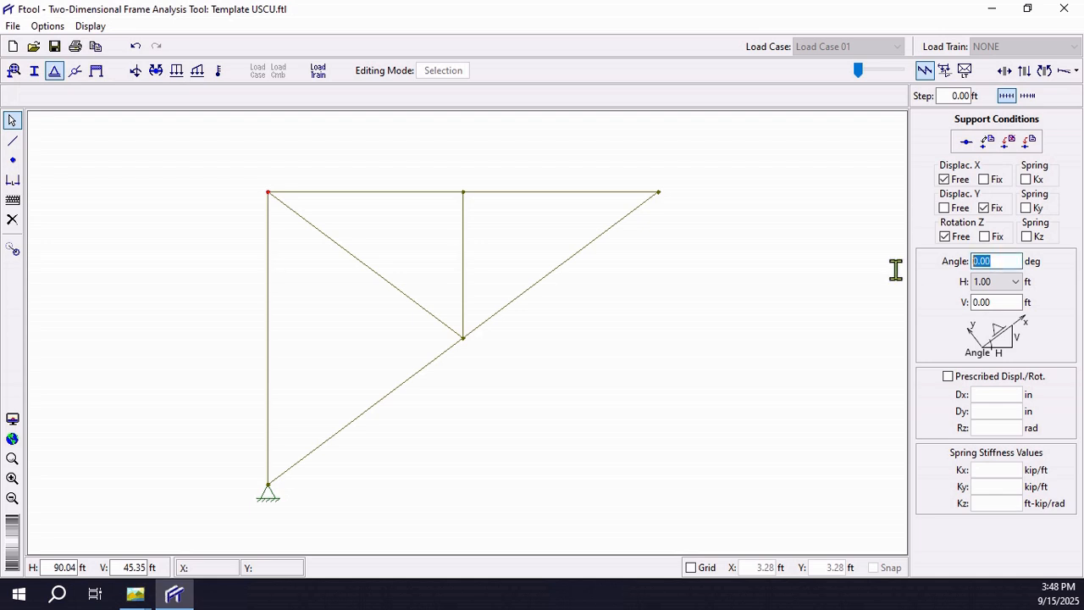
{"action": "type", "text": "270"}
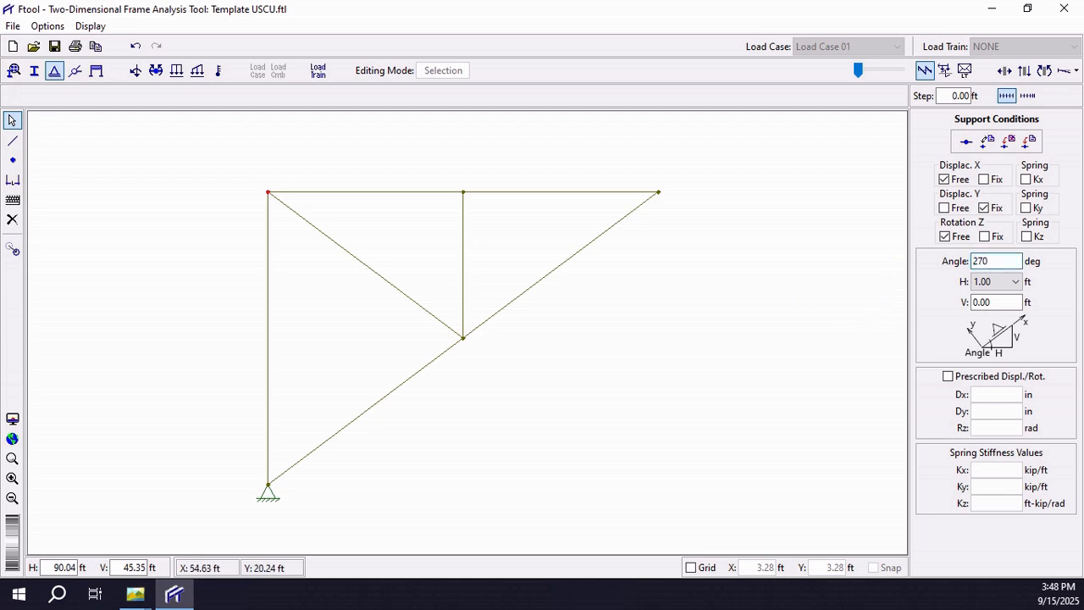
{"action": "left_click", "coordinate": [1029, 144]}
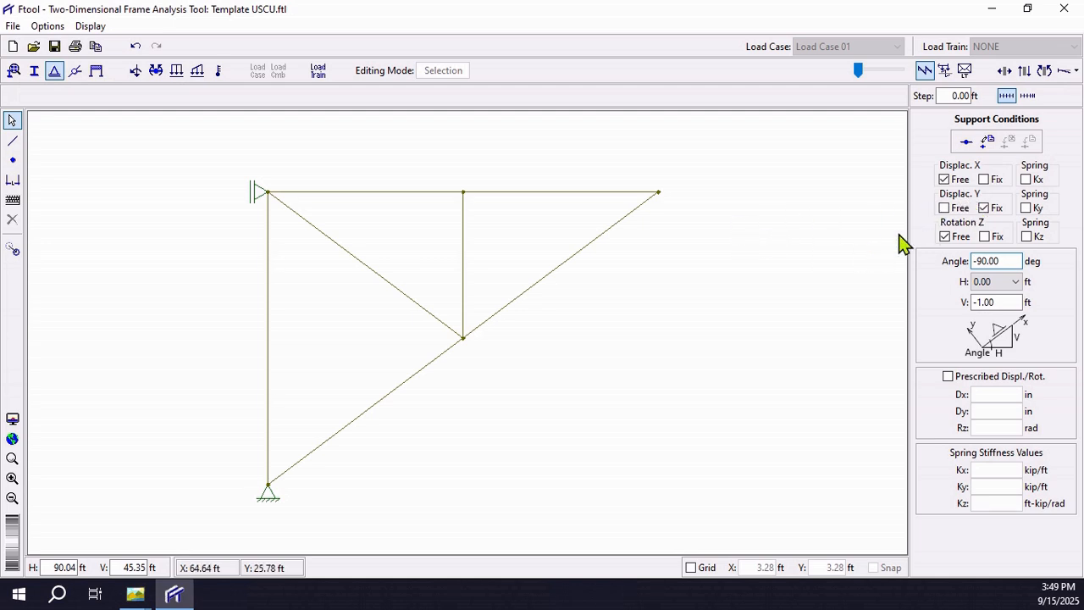
Step: Apply a roller support to the upper-right node with its angle set to 180 degrees
{"action": "left_click", "coordinate": [659, 193]}
{"action": "left_click_drag", "start_coordinate": [1012, 260], "coordinate": [886, 261]}
{"action": "type", "text": "-"}
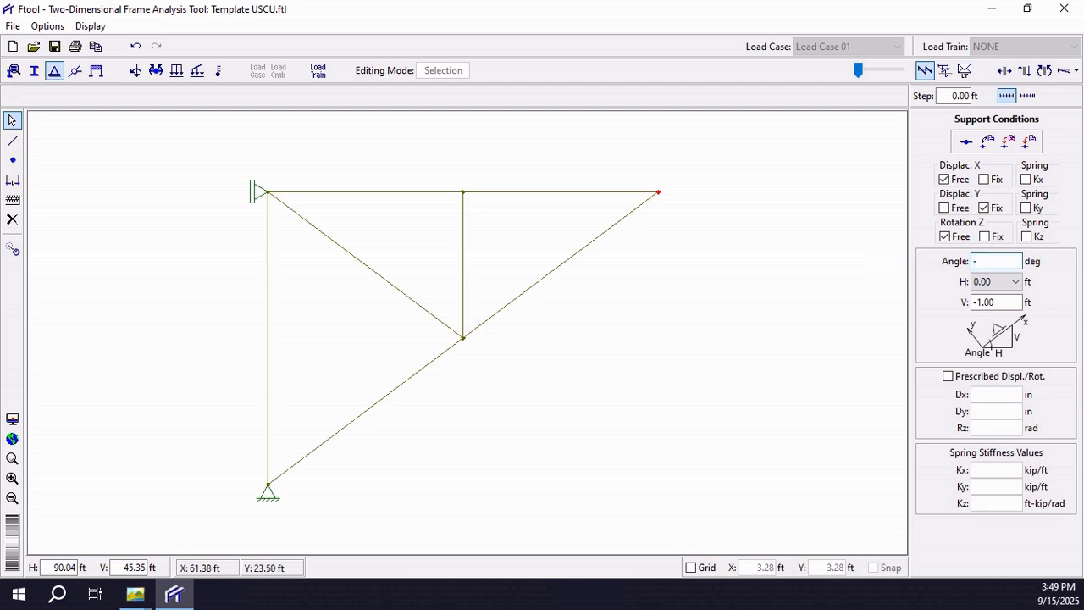
{"action": "type", "text": "80"}
{"action": "left_click", "coordinate": [1033, 142]}
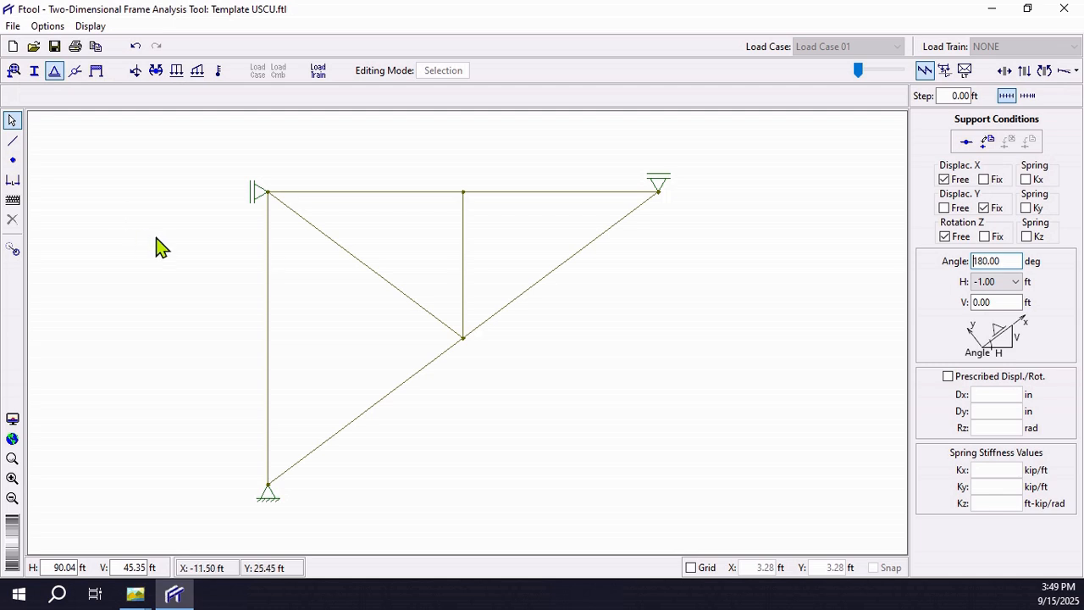
Step: Apply the rotation release that articulates all members at node to all five truss nodes
{"action": "left_click_drag", "start_coordinate": [211, 141], "coordinate": [759, 525]}
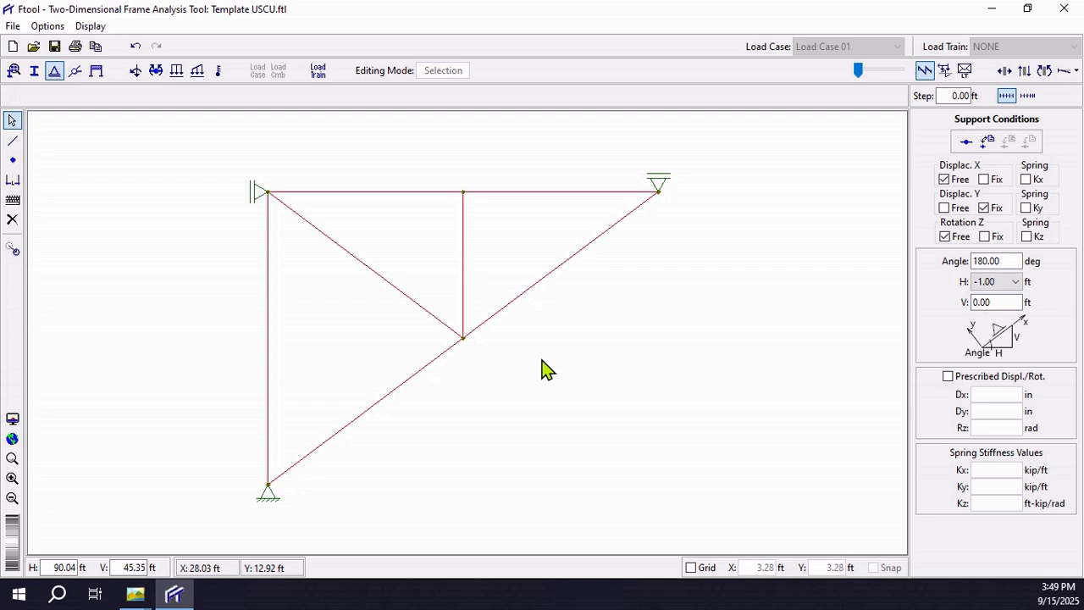
{"action": "left_click", "coordinate": [75, 71]}
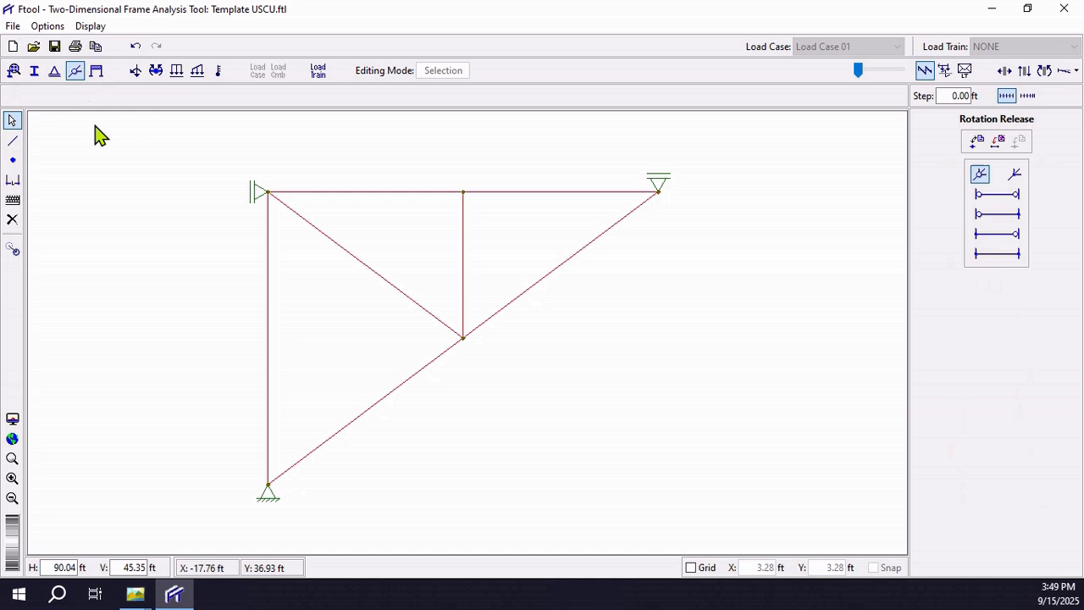
{"action": "left_click", "coordinate": [727, 342]}
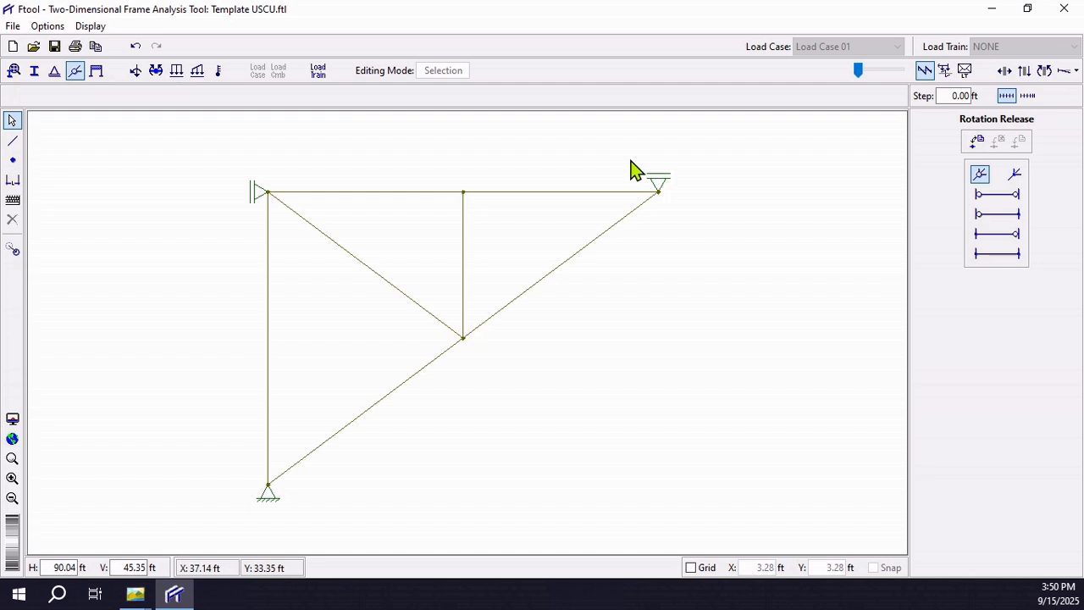
{"action": "left_click_drag", "start_coordinate": [630, 160], "coordinate": [718, 235]}
{"action": "left_click_drag", "start_coordinate": [440, 162], "coordinate": [479, 219]}
{"action": "left_click_drag", "start_coordinate": [250, 161], "coordinate": [276, 196]}
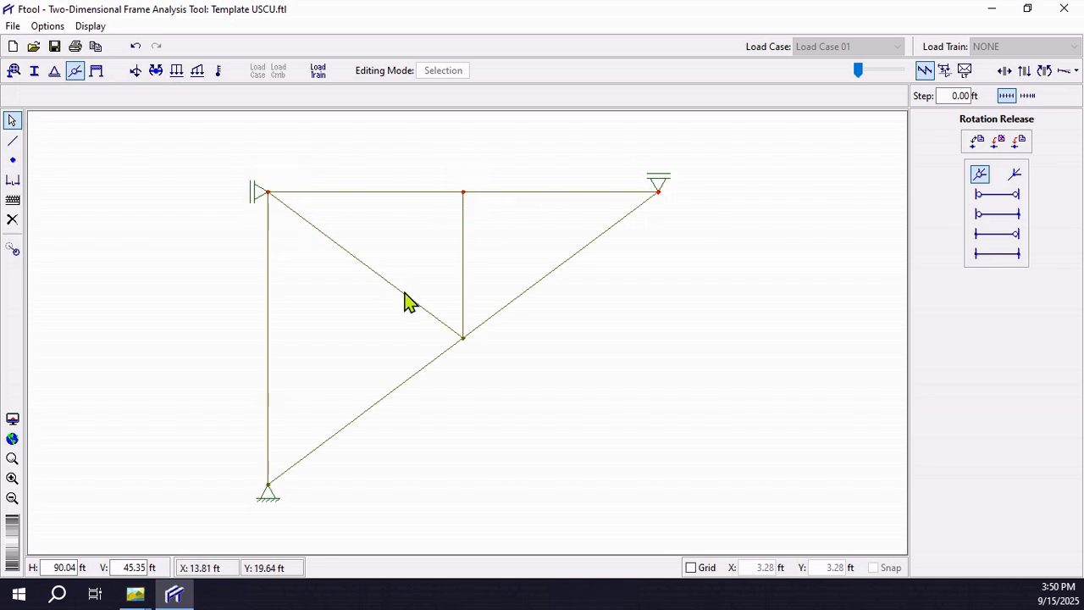
{"action": "left_click_drag", "start_coordinate": [414, 320], "coordinate": [495, 366]}
{"action": "left_click_drag", "start_coordinate": [254, 466], "coordinate": [310, 518]}
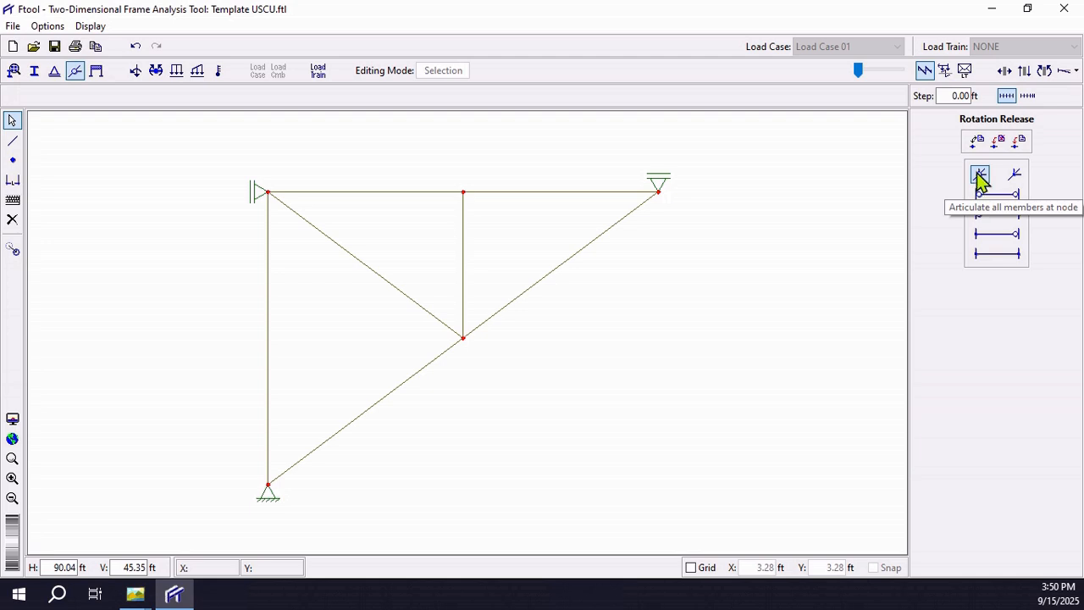
{"action": "left_click", "coordinate": [1019, 140]}
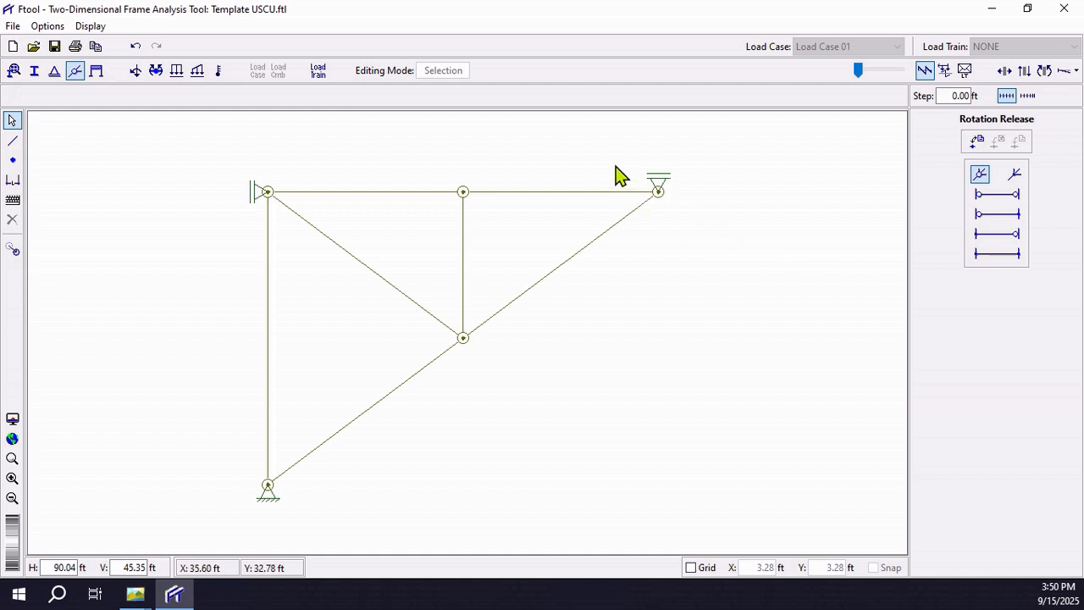
Step: Remove the hinges from the truss nodes by applying the rigid node rotation option to them
{"action": "left_click_drag", "start_coordinate": [619, 173], "coordinate": [689, 218]}
{"action": "left_click_drag", "start_coordinate": [234, 163], "coordinate": [316, 235]}
{"action": "left_click_drag", "start_coordinate": [407, 306], "coordinate": [584, 388]}
{"action": "left_click_drag", "start_coordinate": [233, 459], "coordinate": [336, 527]}
{"action": "left_click", "coordinate": [1015, 173]}
{"action": "left_click", "coordinate": [1017, 142]}
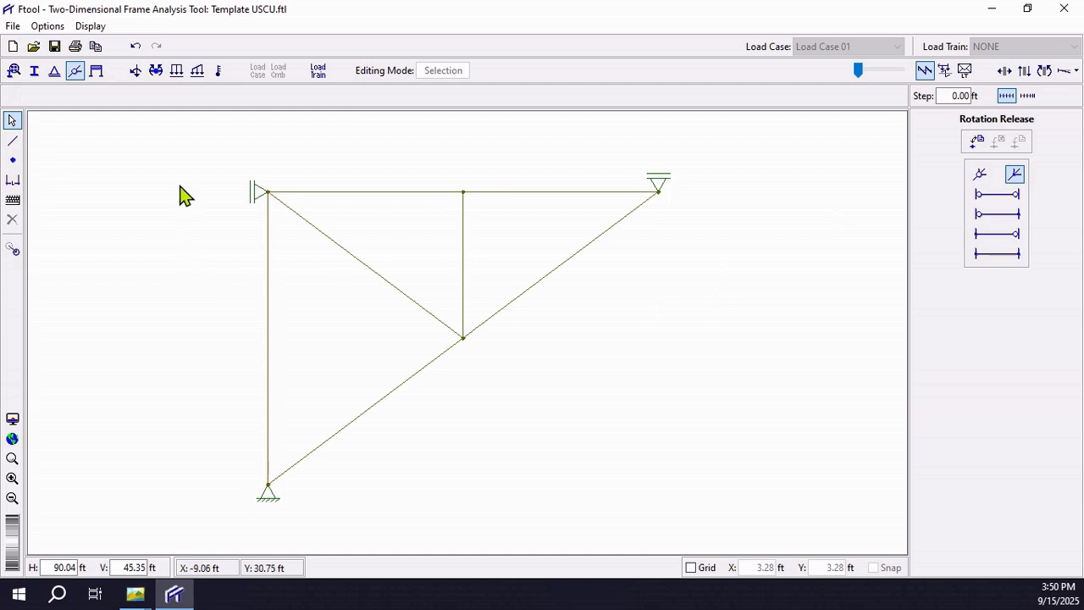
Step: Apply rotation releases at both ends of all truss members
{"action": "left_click_drag", "start_coordinate": [175, 150], "coordinate": [746, 511]}
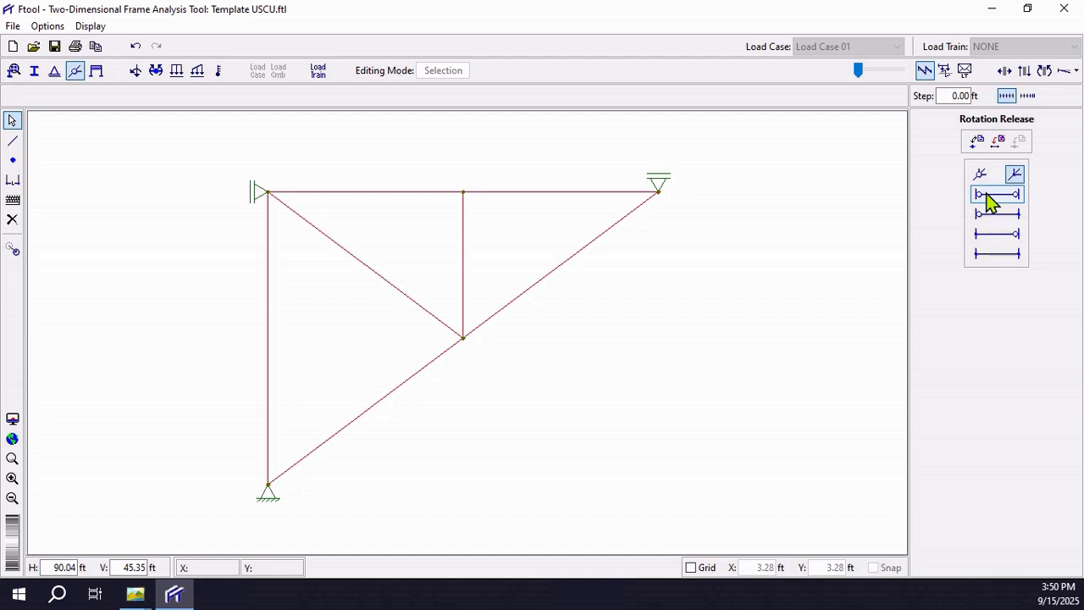
{"action": "left_click", "coordinate": [1016, 144]}
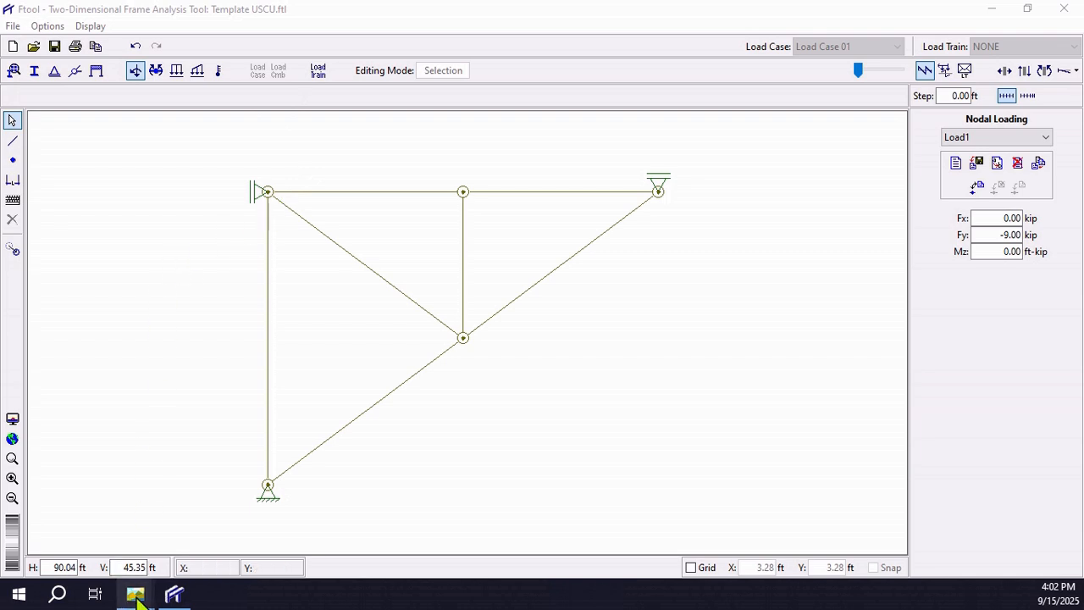
Step: Examine the load on joint B in the truss example image and switch back to Ftool
{"action": "mouse_move", "coordinate": [136, 593]}
{"action": "left_click", "coordinate": [144, 535]}
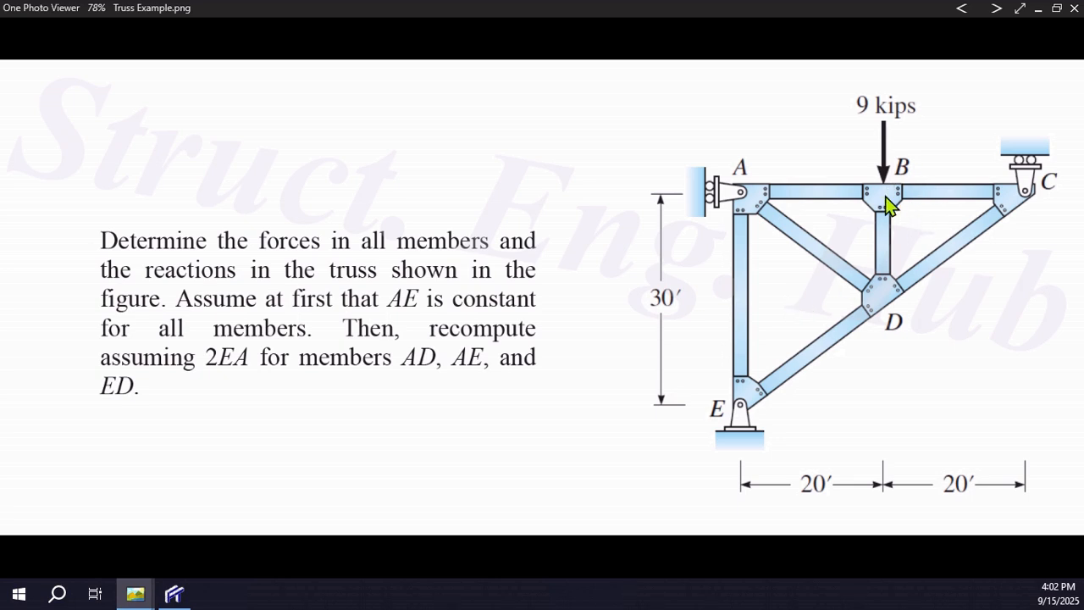
{"action": "left_click", "coordinate": [174, 593]}
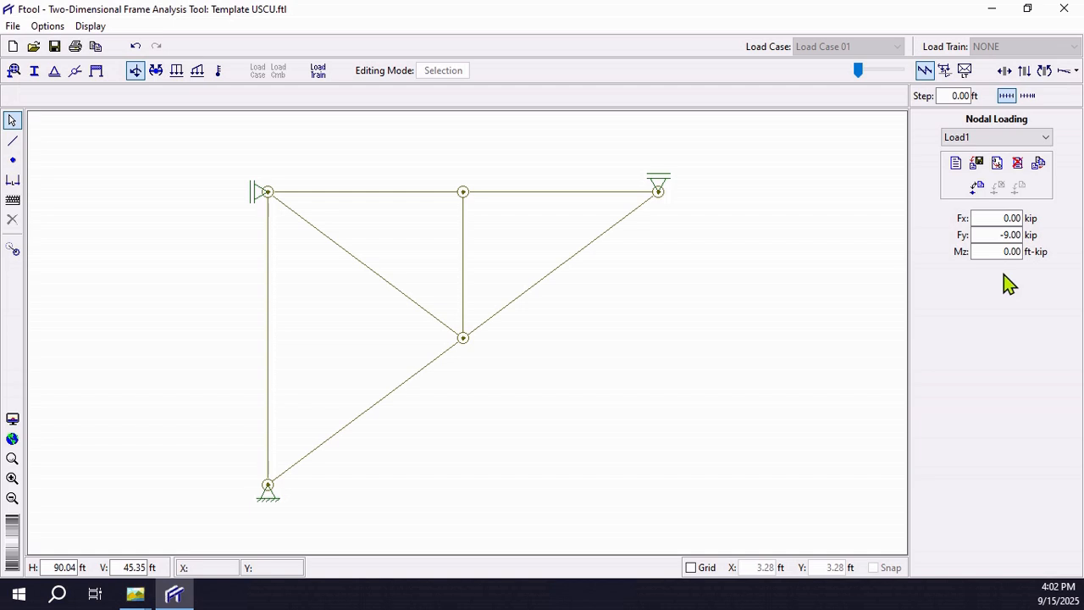
Step: Apply the Load1 nodal force, with Fy of -9.00 kip, to the middle node of the top chord
{"action": "left_click_drag", "start_coordinate": [435, 172], "coordinate": [498, 222]}
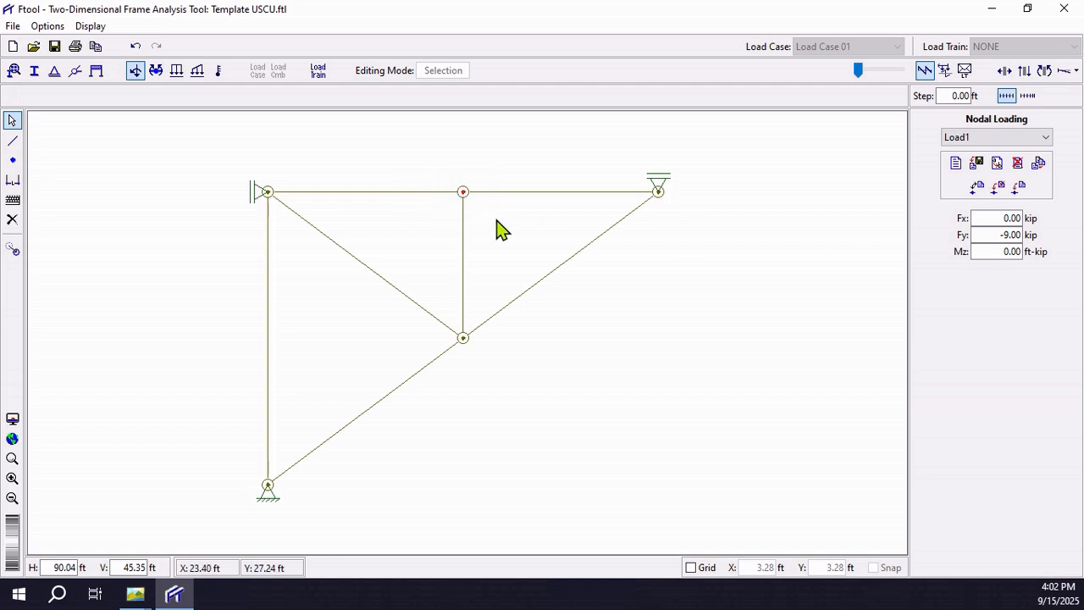
{"action": "left_click", "coordinate": [1017, 188]}
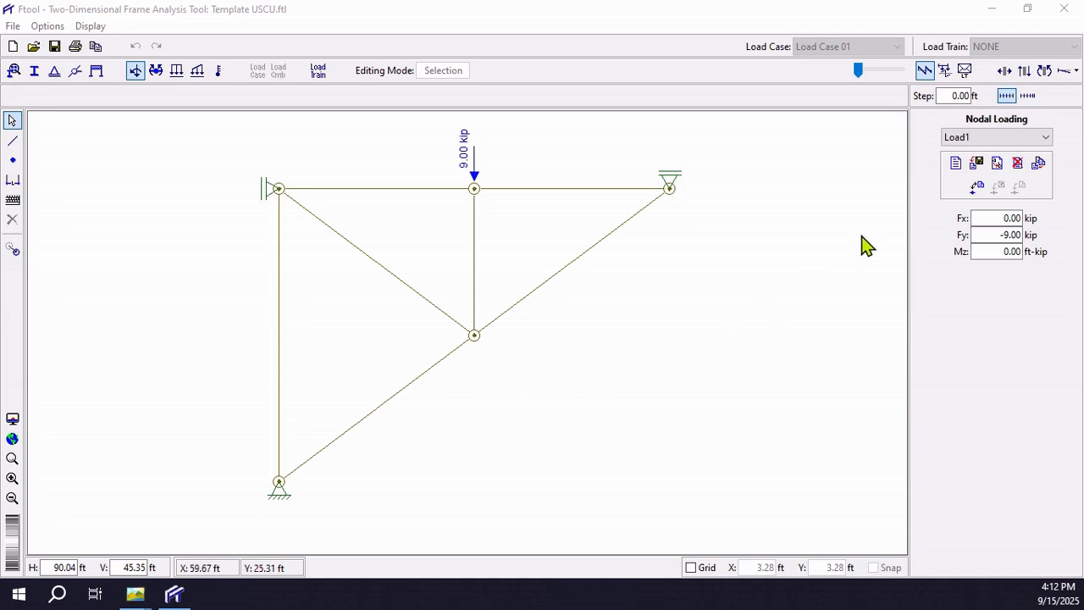
Step: Display the axial force results, shrink the diagrams onto the members, and check the display options for reactions
{"action": "left_click", "coordinate": [1005, 73]}
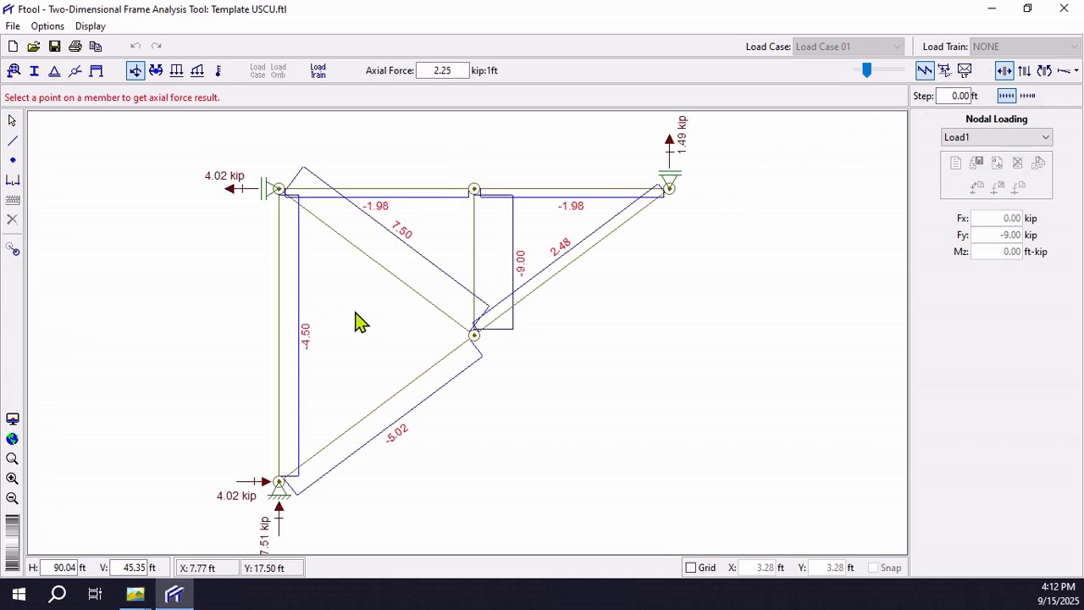
{"action": "scroll", "coordinate": [360, 322], "scroll_direction": "down", "scroll_amount": 1}
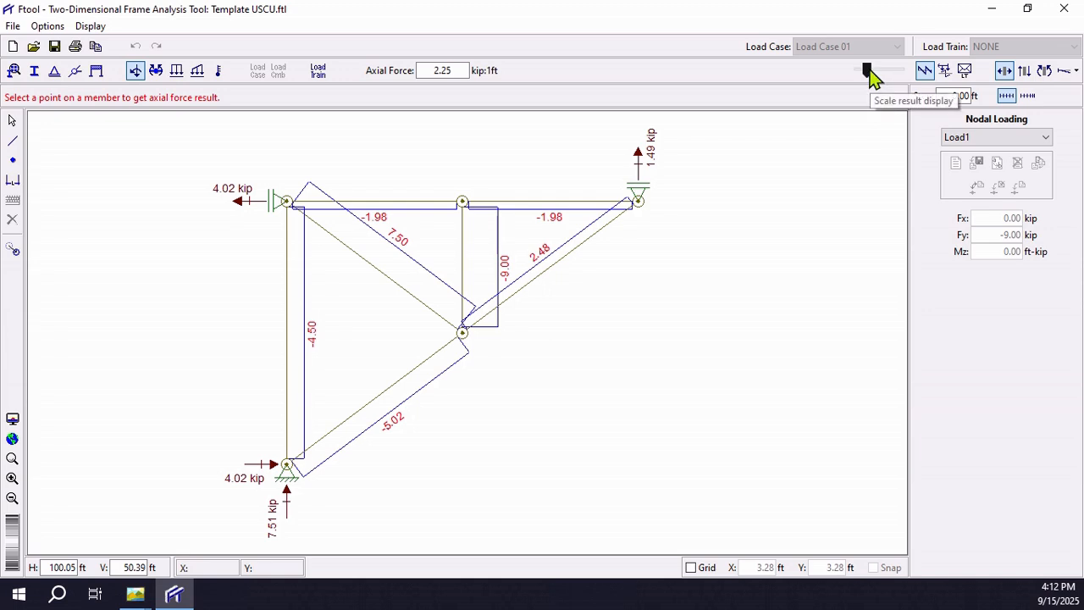
{"action": "left_click_drag", "start_coordinate": [871, 75], "coordinate": [859, 73]}
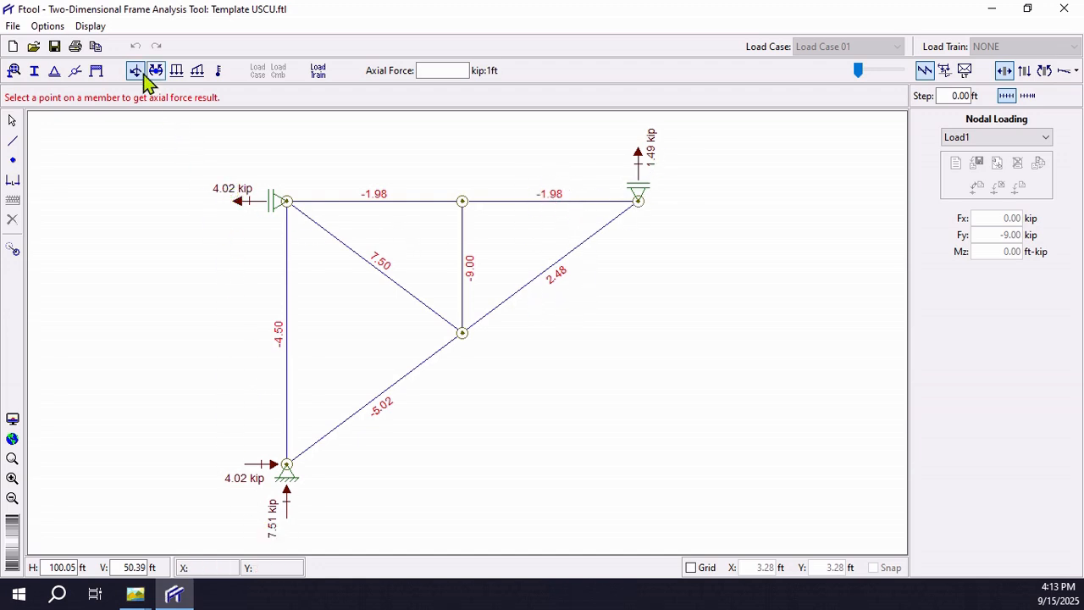
{"action": "left_click", "coordinate": [92, 31]}
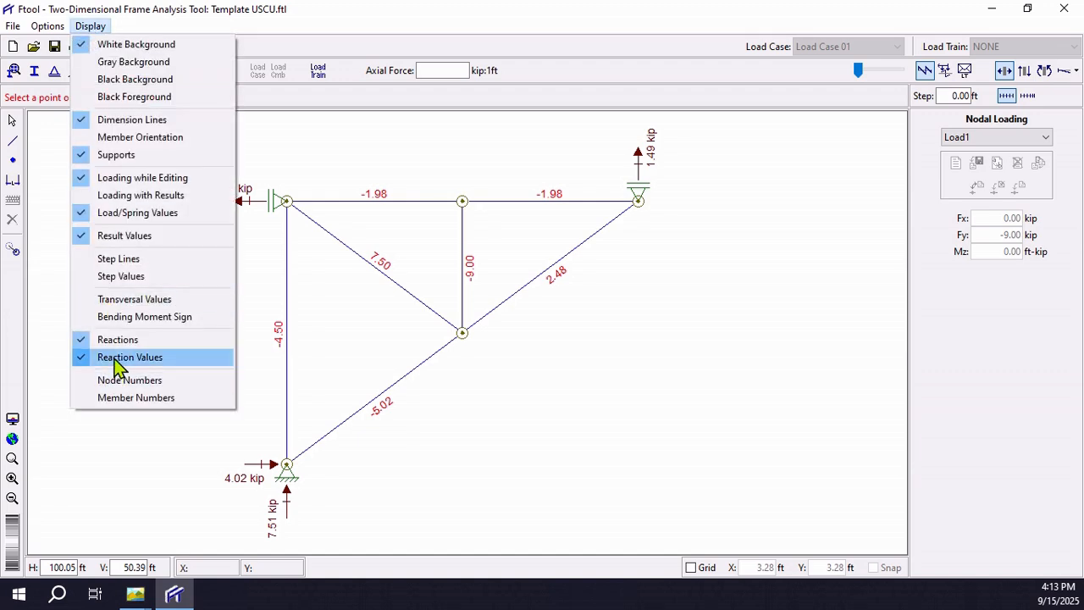
{"action": "left_click", "coordinate": [606, 439]}
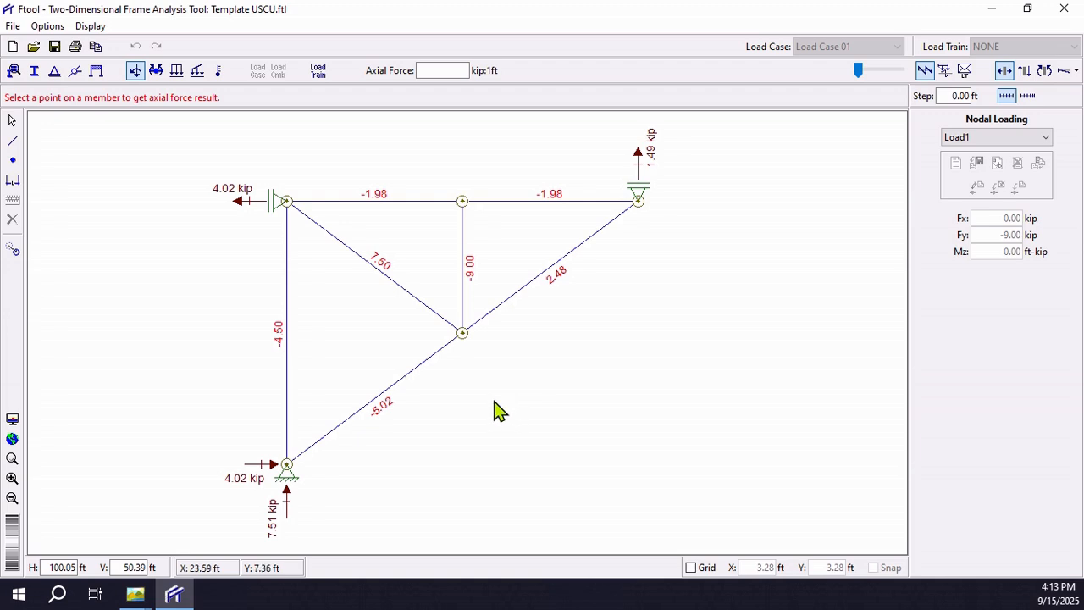
Step: Compare the Ftool axial forces and reactions side by side with the solved truss in Truss Example with Solutions.png
{"action": "left_click", "coordinate": [136, 595]}
{"action": "left_click", "coordinate": [279, 518]}
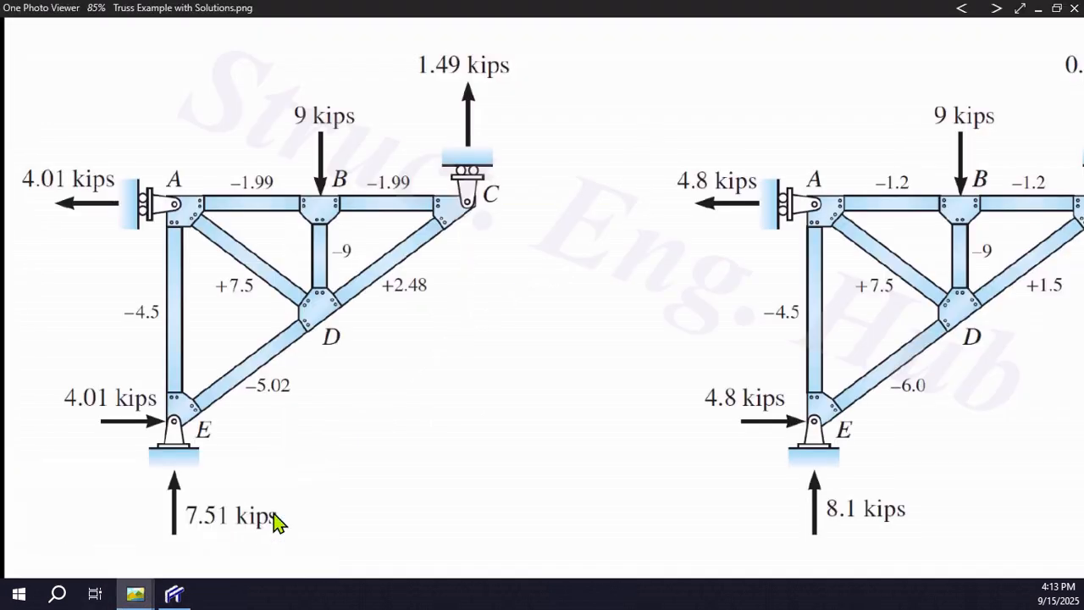
{"action": "left_click_drag", "start_coordinate": [322, 311], "coordinate": [797, 332]}
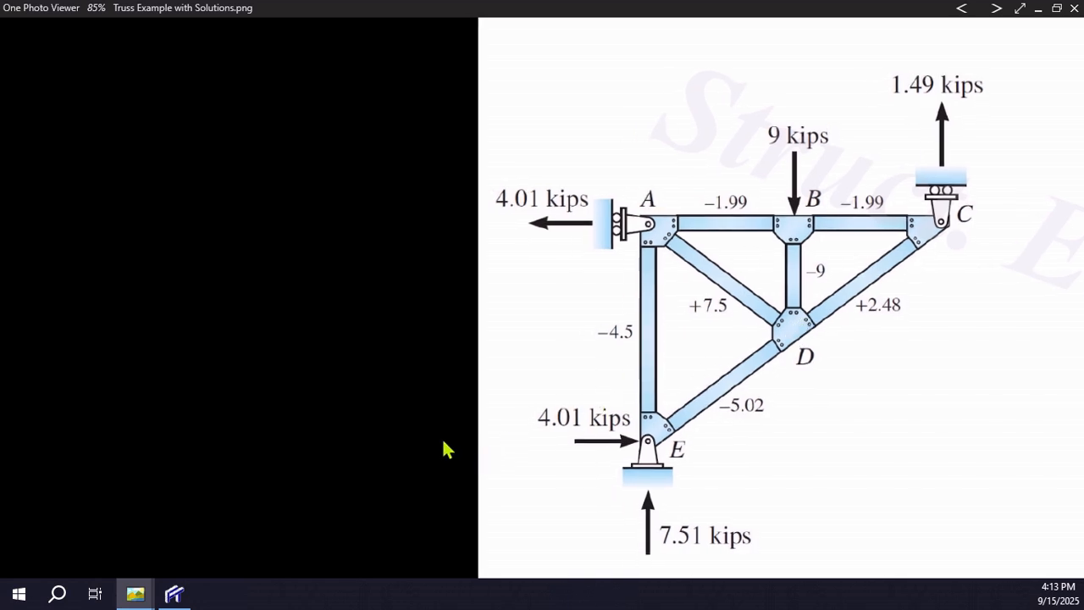
{"action": "key", "text": "alt+Tab"}
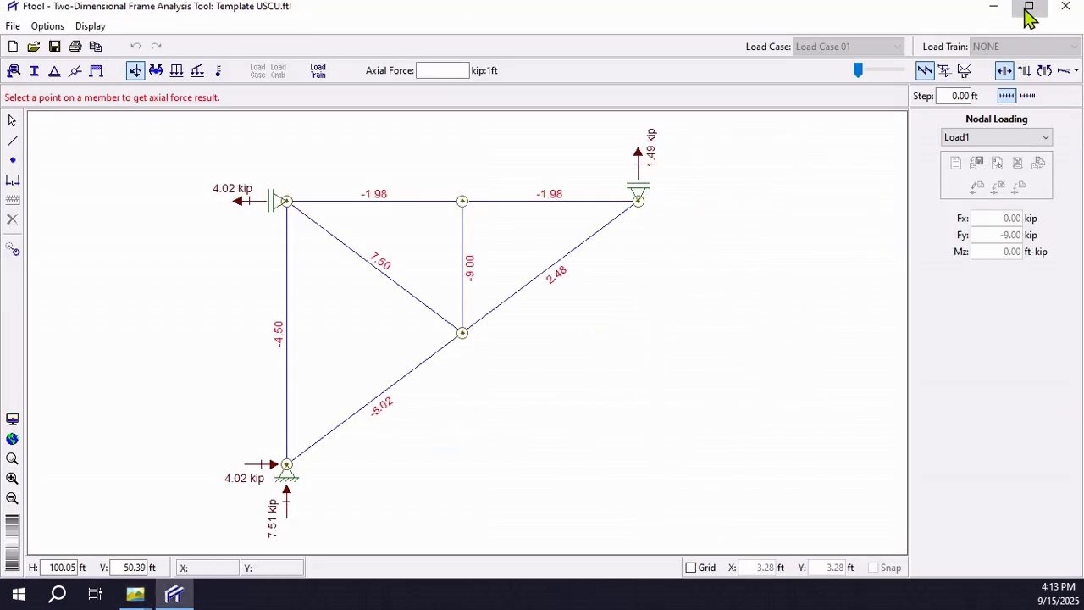
{"action": "left_click", "coordinate": [1025, 9]}
{"action": "left_click_drag", "start_coordinate": [709, 43], "coordinate": [467, 48]}
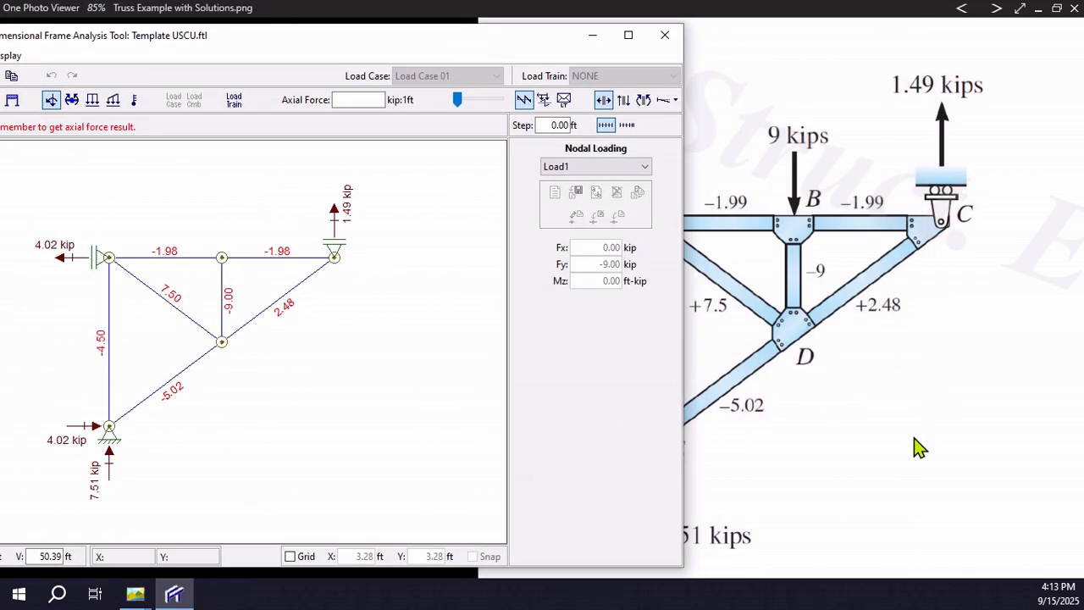
{"action": "left_click_drag", "start_coordinate": [919, 447], "coordinate": [985, 423]}
{"action": "key", "text": "alt+Tab"}
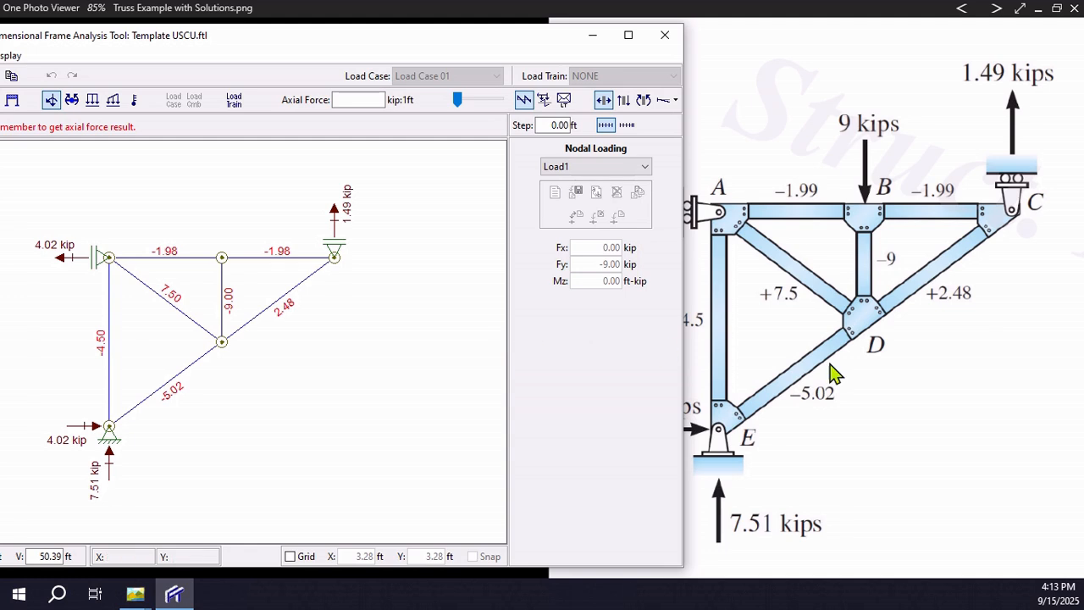
{"action": "left_click", "coordinate": [629, 38]}
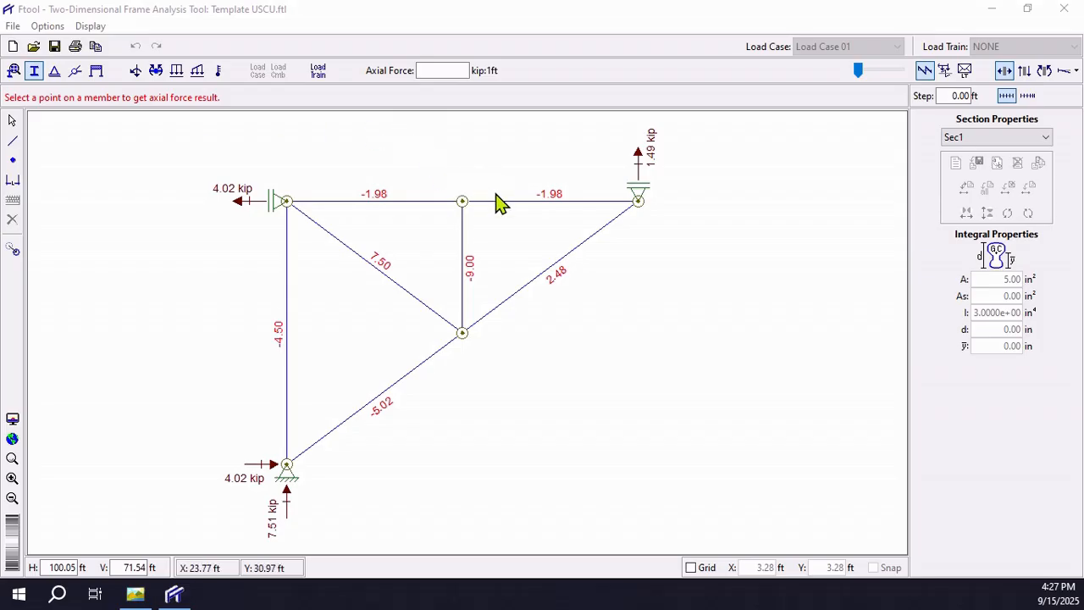
Step: Display the truss's deformed configuration at a deformed factor of 103.8 with horizontal displacement values
{"action": "left_click", "coordinate": [1066, 74]}
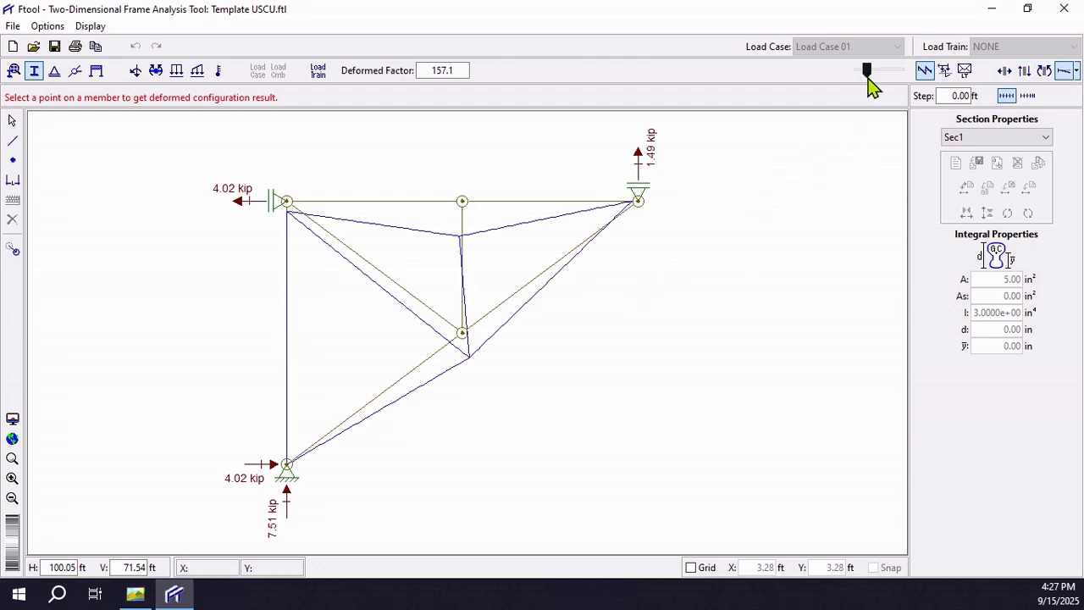
{"action": "mouse_move", "coordinate": [865, 71]}
{"action": "left_mouse_down"}
{"action": "mouse_move", "coordinate": [890, 70]}
{"action": "mouse_move", "coordinate": [864, 70]}
{"action": "left_mouse_up"}
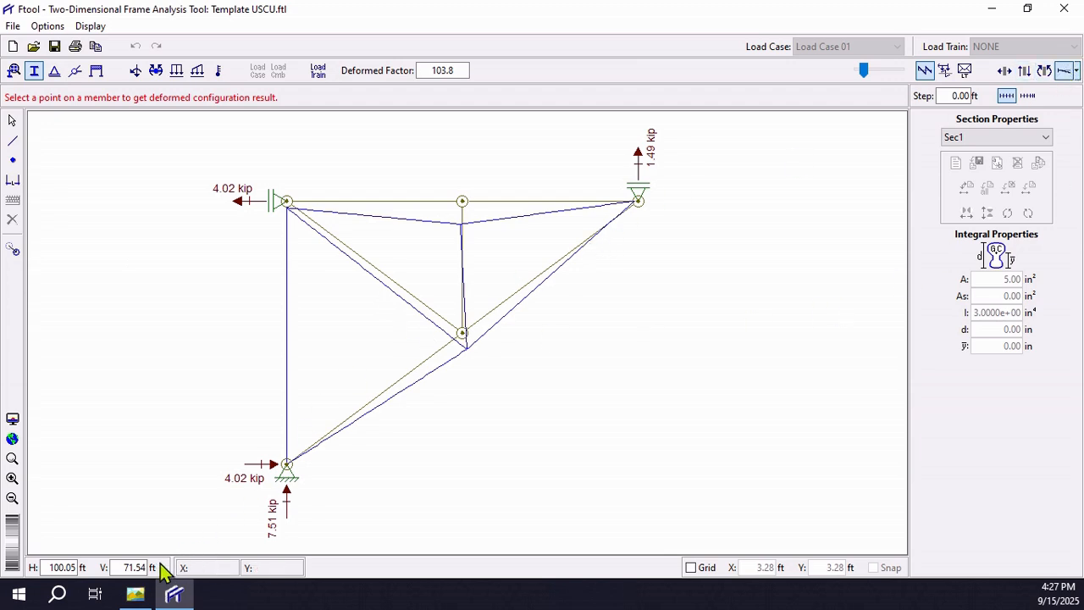
{"action": "left_click", "coordinate": [134, 593]}
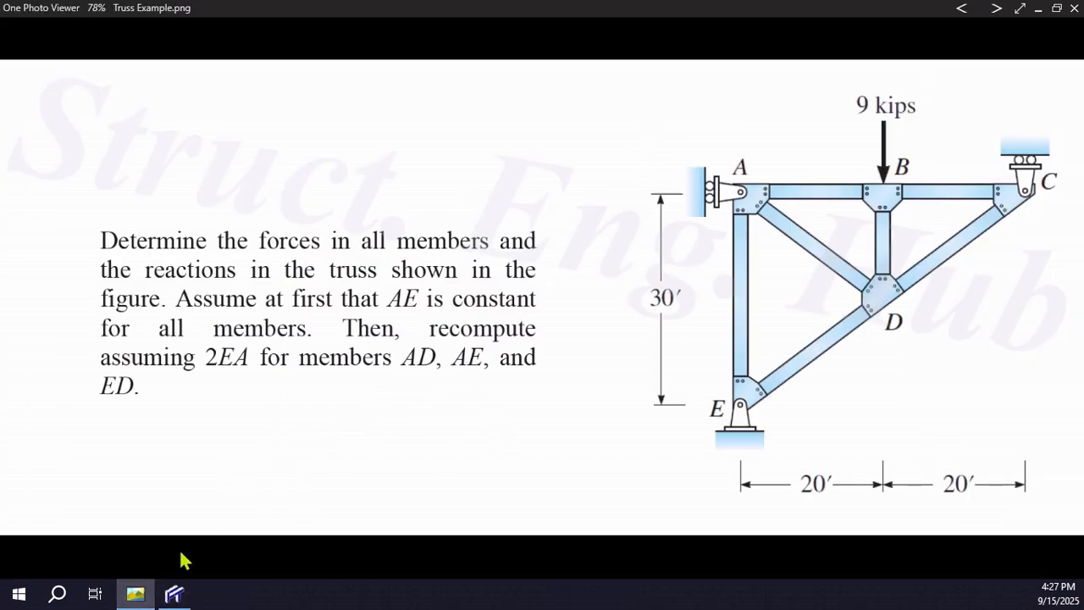
{"action": "left_click", "coordinate": [136, 592]}
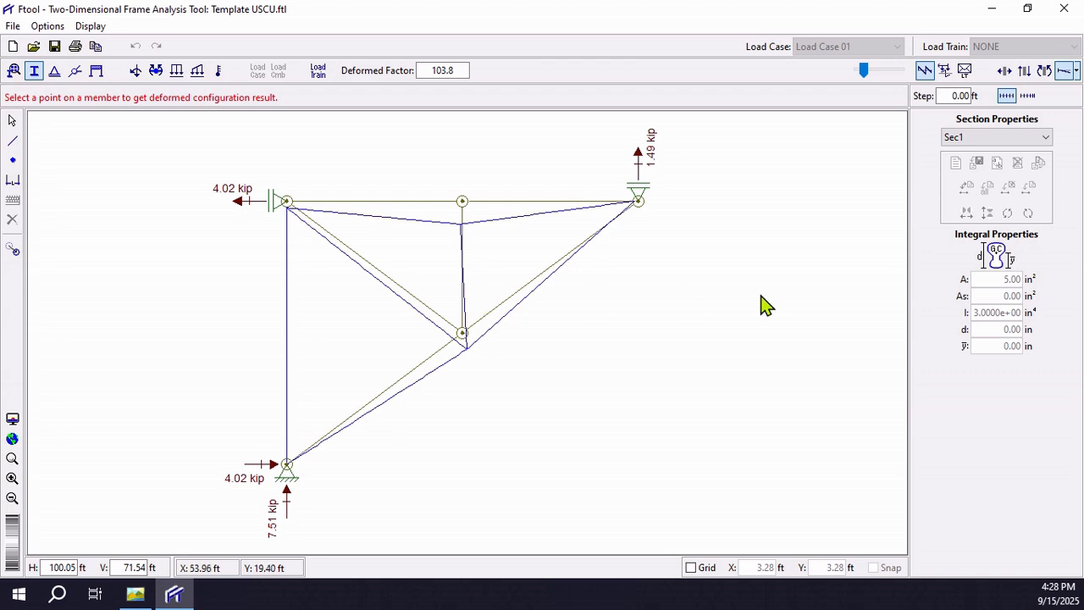
{"action": "left_click", "coordinate": [1078, 74]}
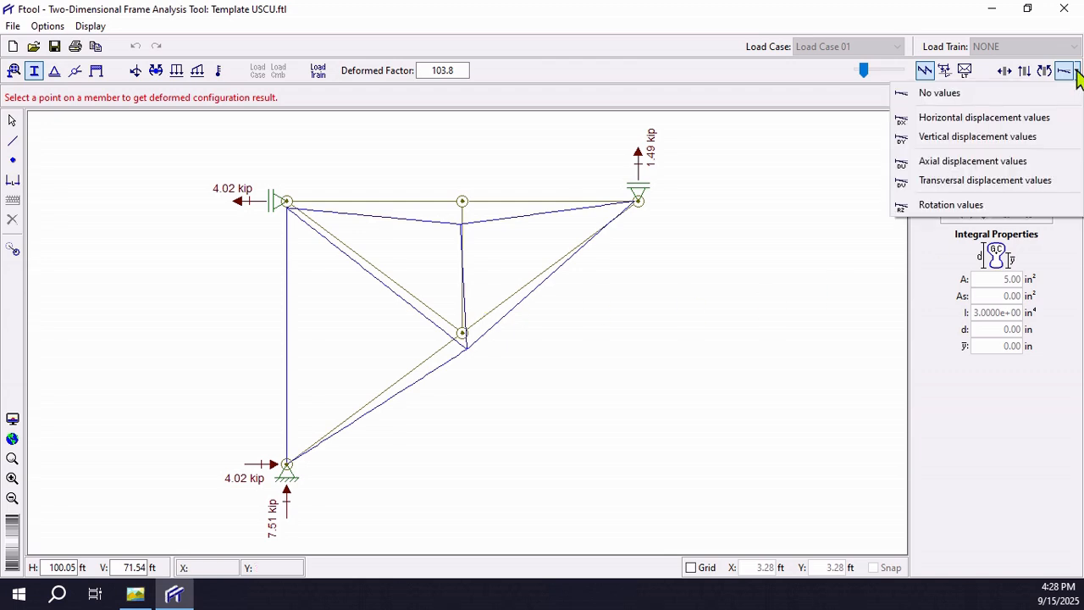
{"action": "left_click", "coordinate": [900, 119]}
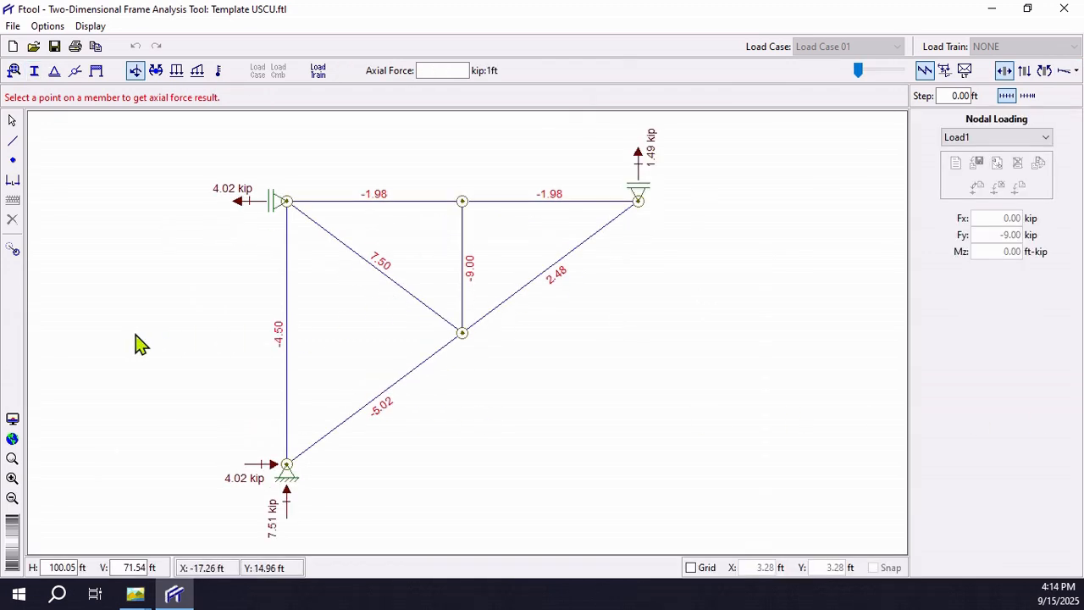
Step: Return the model to selection mode and review the 2EA requirement in Truss Example.png before switching back to Ftool
{"action": "left_click", "coordinate": [11, 119]}
{"action": "mouse_move", "coordinate": [145, 593]}
{"action": "left_click", "coordinate": [129, 542]}
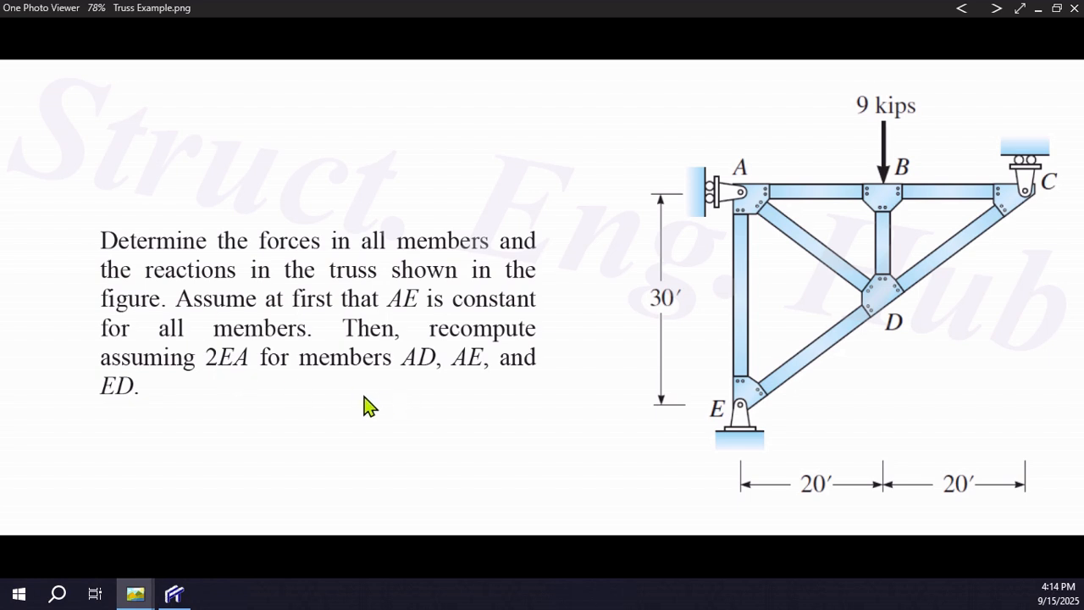
{"action": "left_click", "coordinate": [175, 594]}
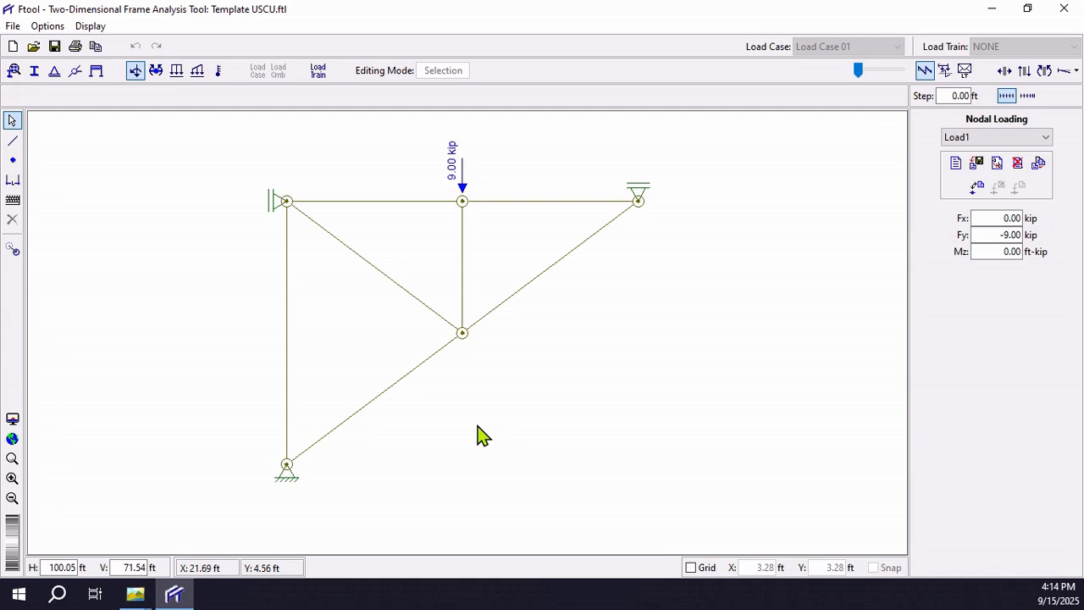
Step: Examine the section properties of Sec1 and Sec2 to compare their cross-sectional areas
{"action": "left_click", "coordinate": [35, 72]}
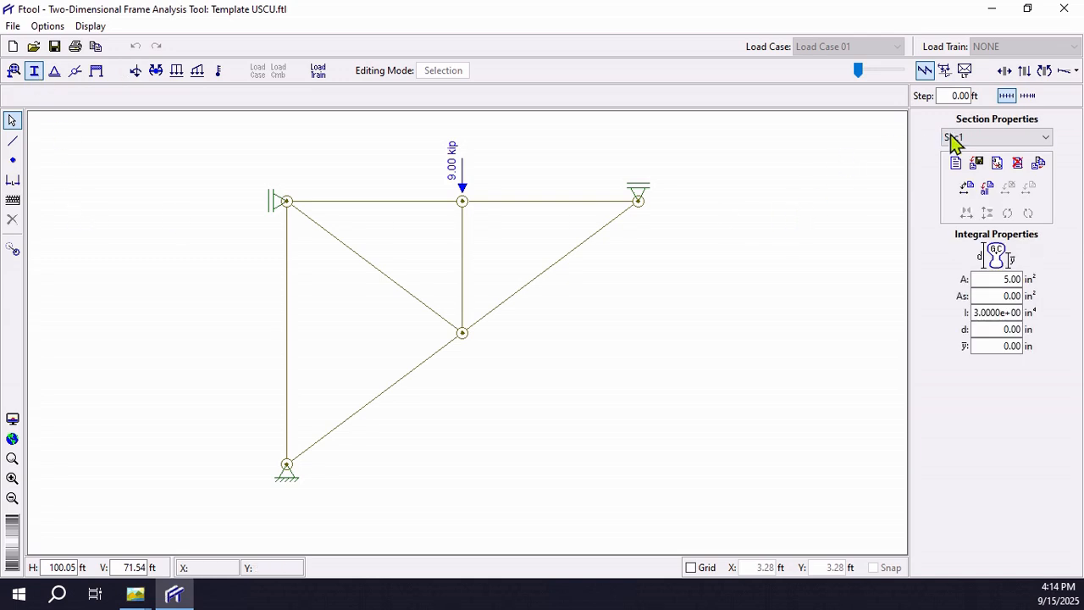
{"action": "left_click", "coordinate": [976, 138]}
{"action": "left_click", "coordinate": [956, 176]}
{"action": "left_click_drag", "start_coordinate": [995, 280], "coordinate": [1049, 281]}
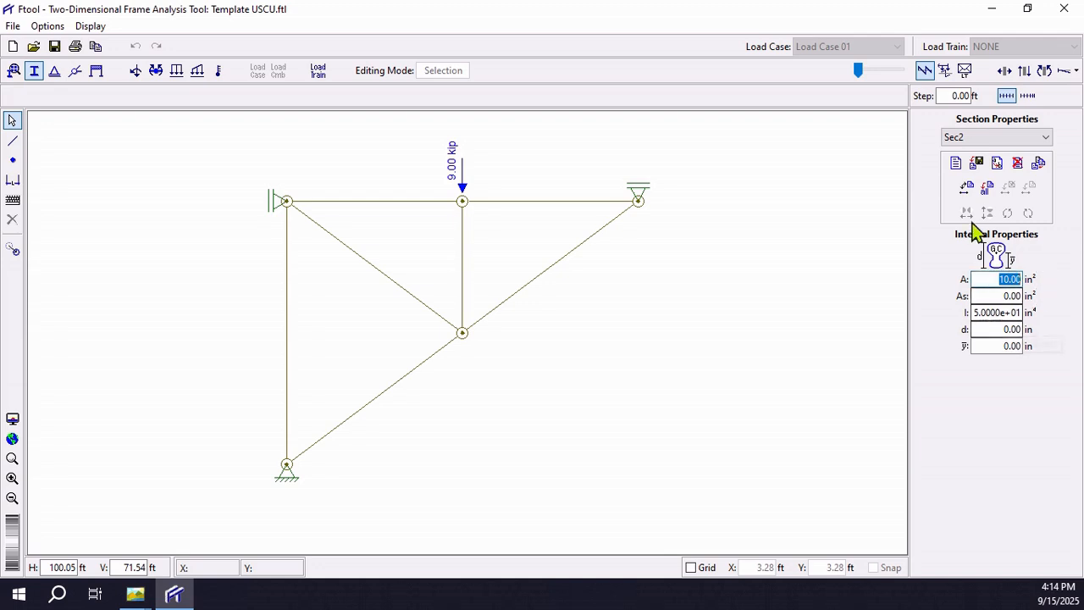
{"action": "left_click", "coordinate": [963, 139]}
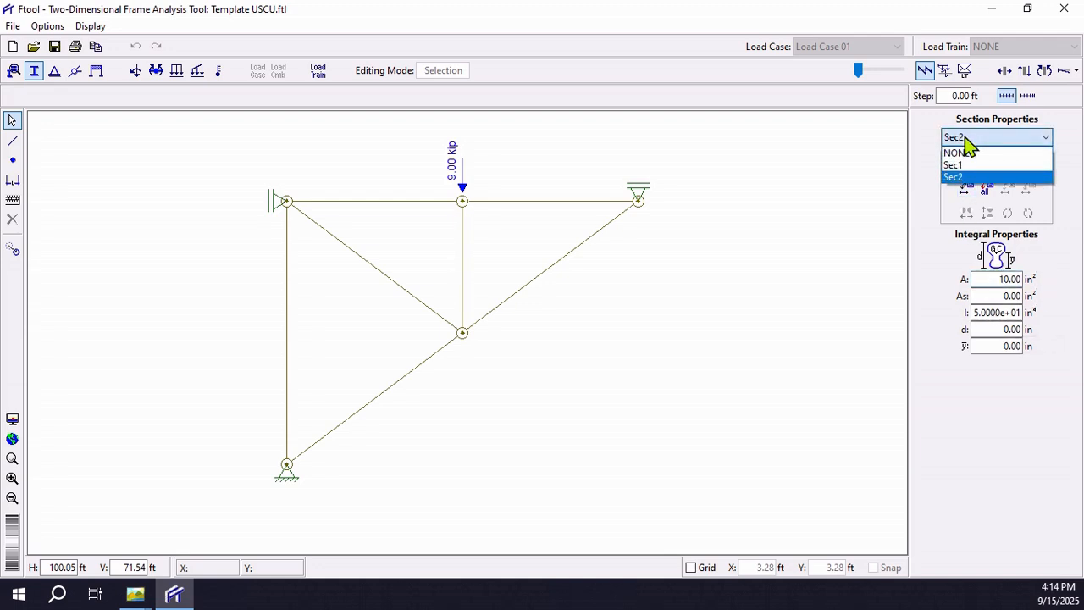
{"action": "left_click", "coordinate": [966, 165]}
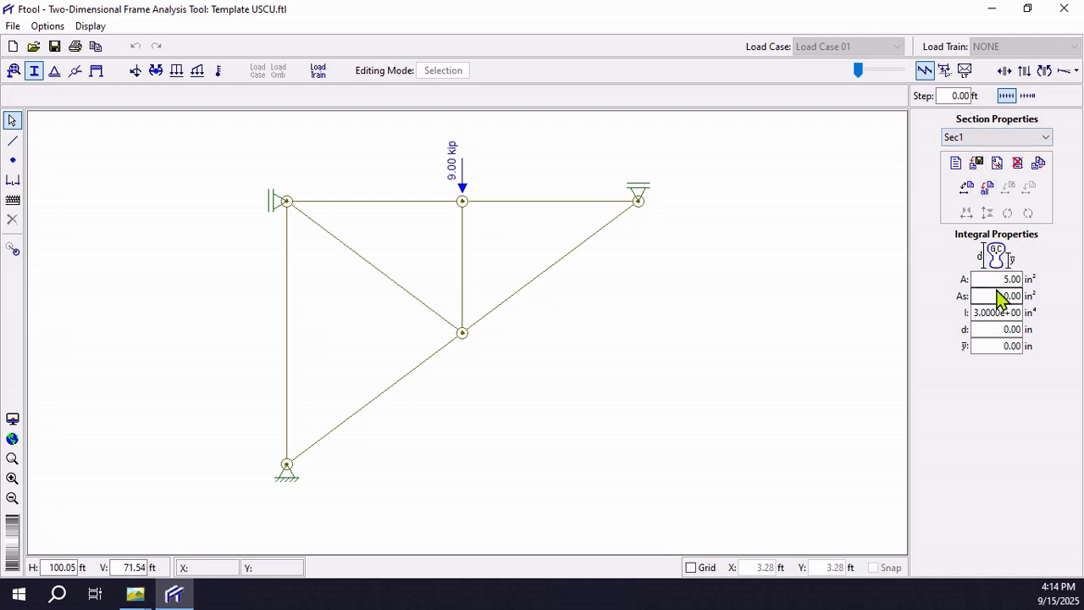
{"action": "left_click", "coordinate": [988, 137]}
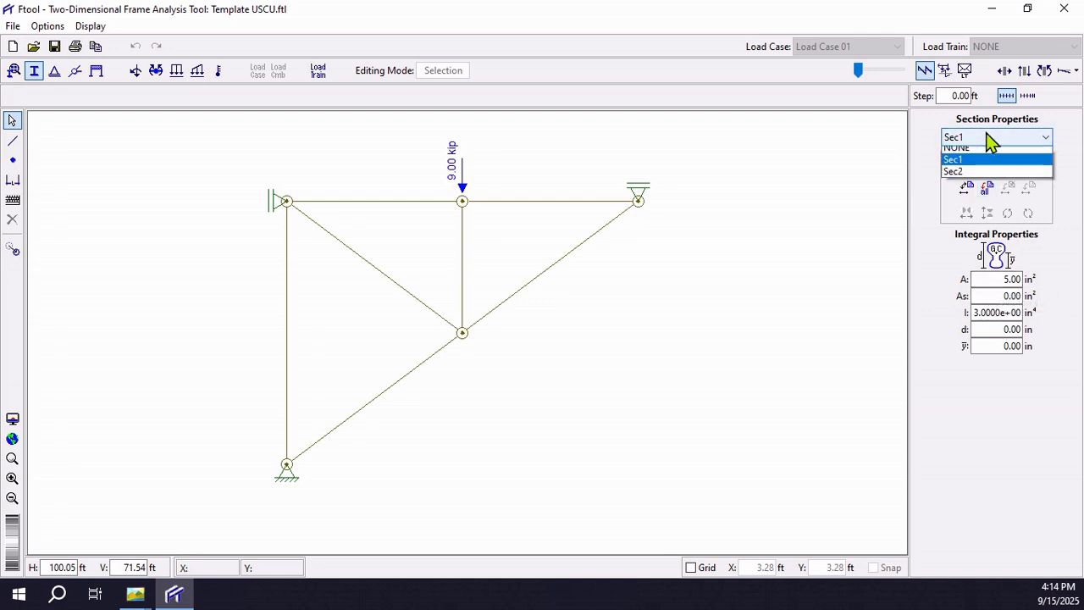
{"action": "left_click", "coordinate": [957, 176]}
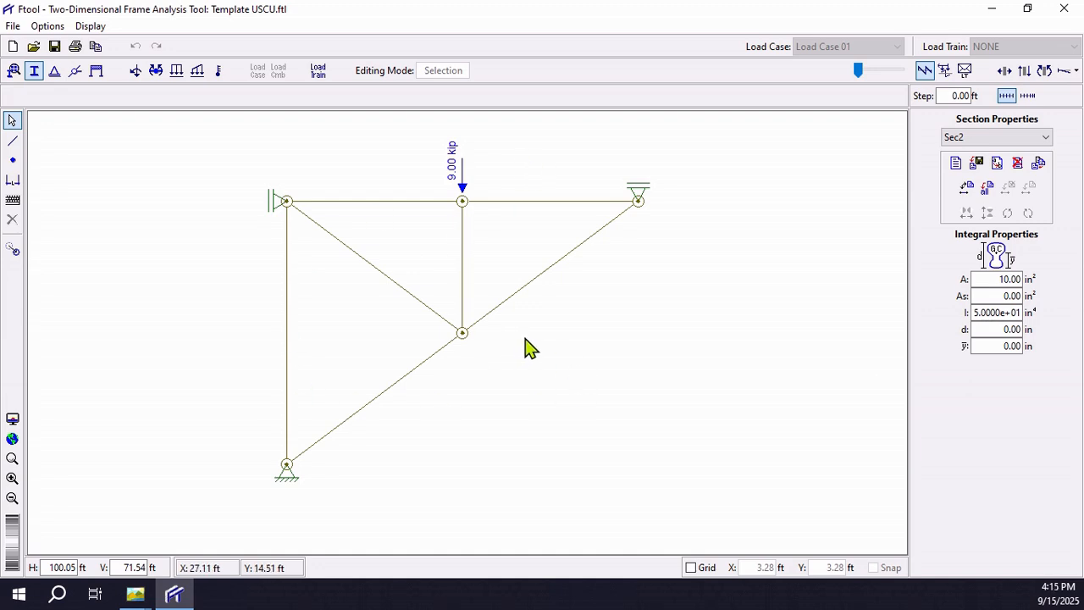
Step: Check in Truss Example.png which truss members need doubled EA, then return to Ftool
{"action": "mouse_move", "coordinate": [136, 593]}
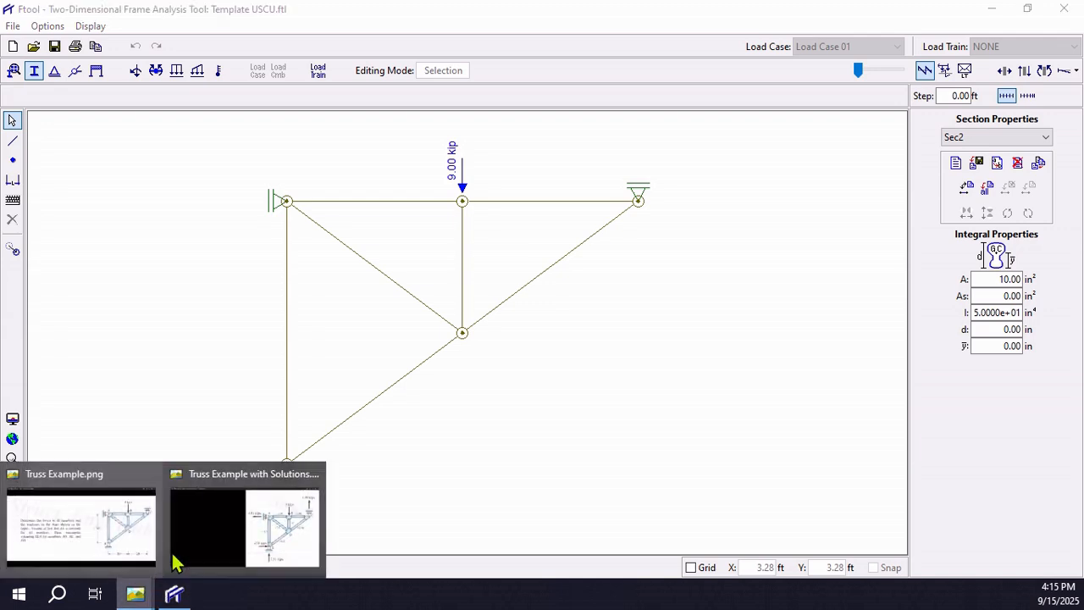
{"action": "left_click", "coordinate": [117, 529]}
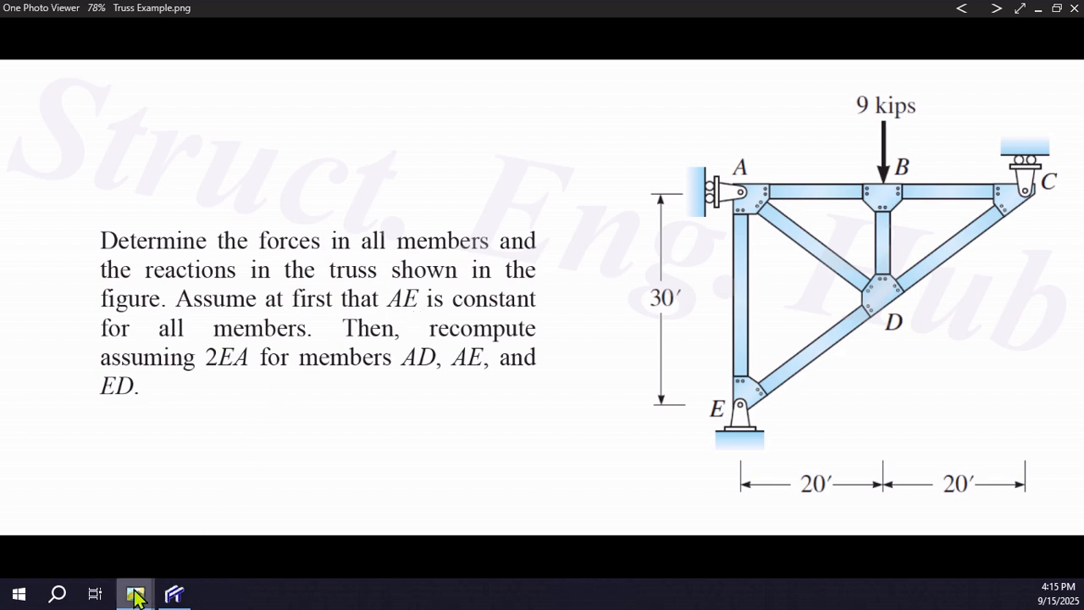
{"action": "left_click", "coordinate": [172, 596]}
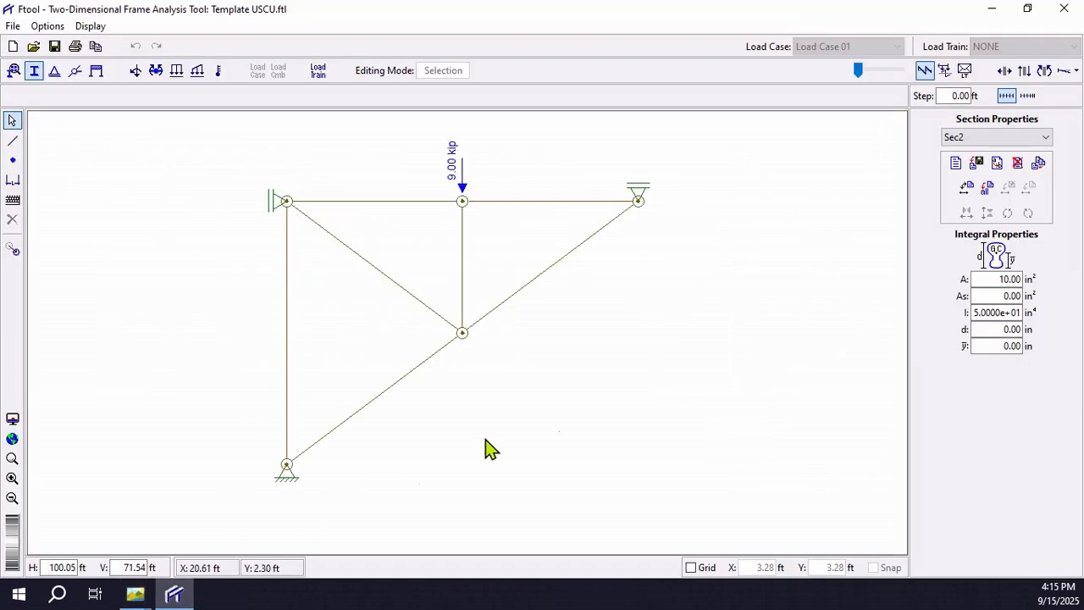
Step: Compare the Sec1 and Sec2 properties once more and leave Sec2 as the current section
{"action": "left_click", "coordinate": [996, 139]}
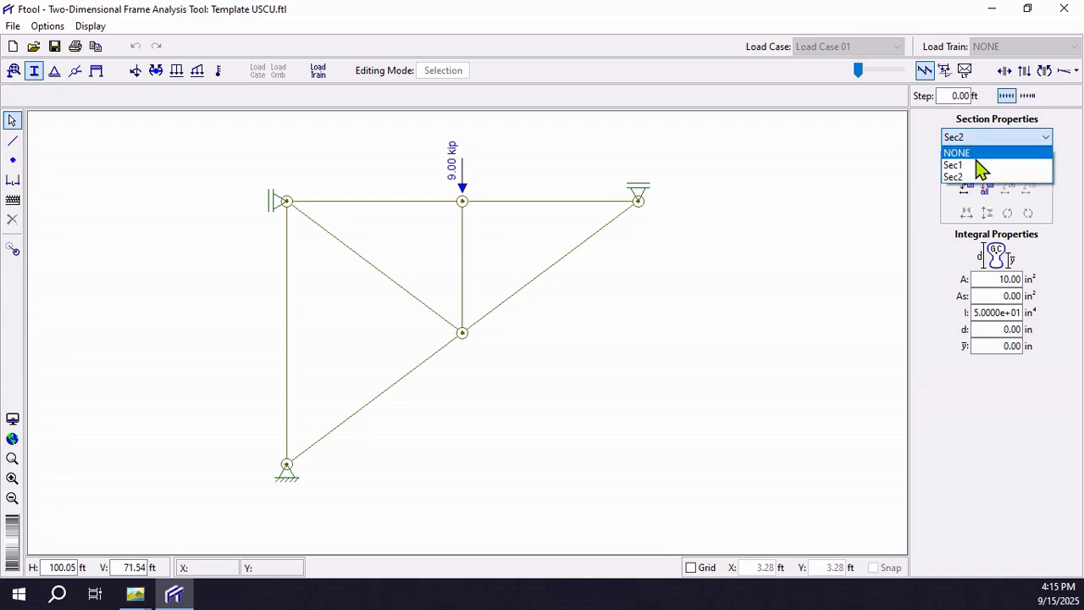
{"action": "left_click", "coordinate": [973, 165]}
{"action": "left_click", "coordinate": [981, 138]}
{"action": "left_click", "coordinate": [966, 176]}
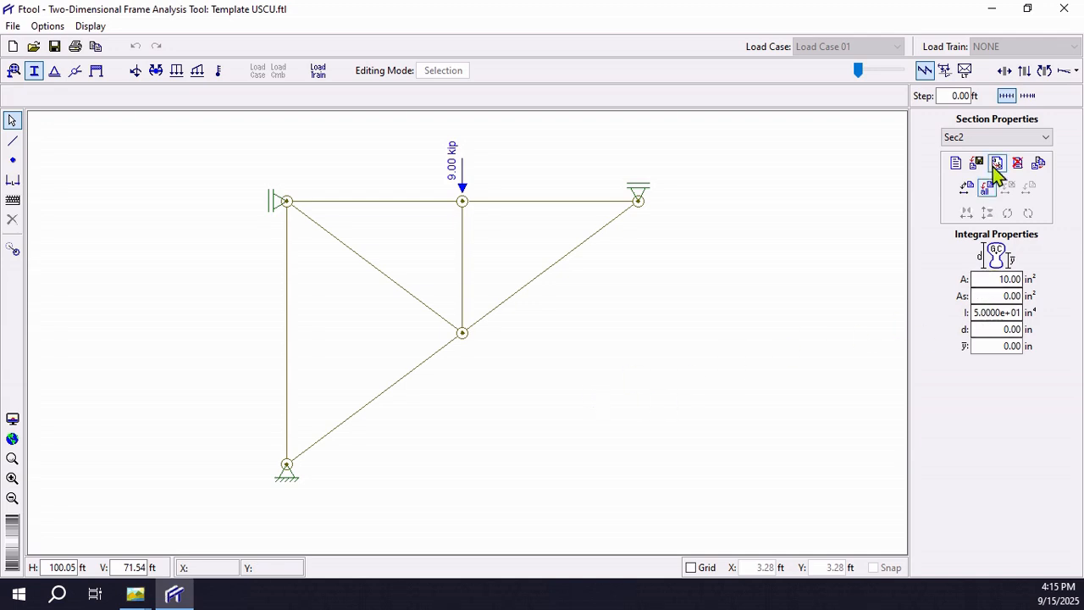
{"action": "left_click", "coordinate": [976, 138]}
{"action": "left_click", "coordinate": [955, 165]}
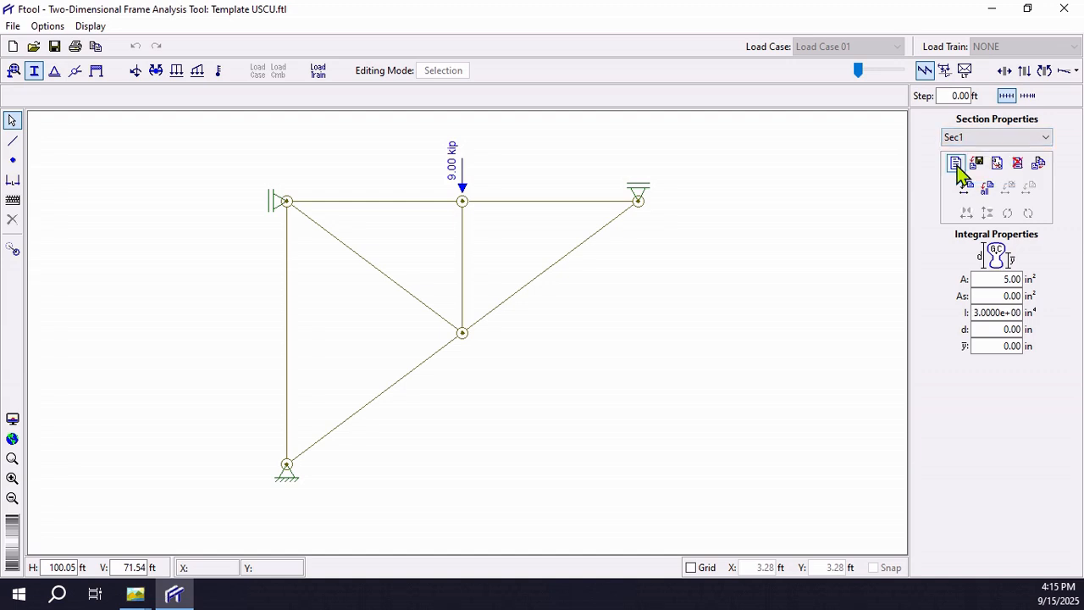
{"action": "left_click", "coordinate": [978, 138]}
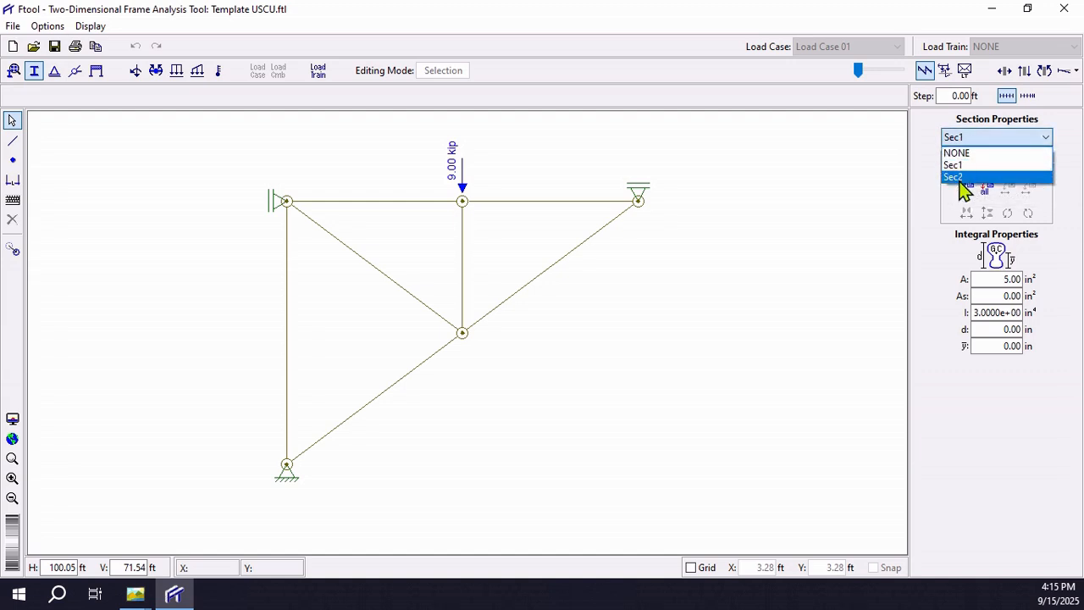
{"action": "left_click", "coordinate": [964, 177]}
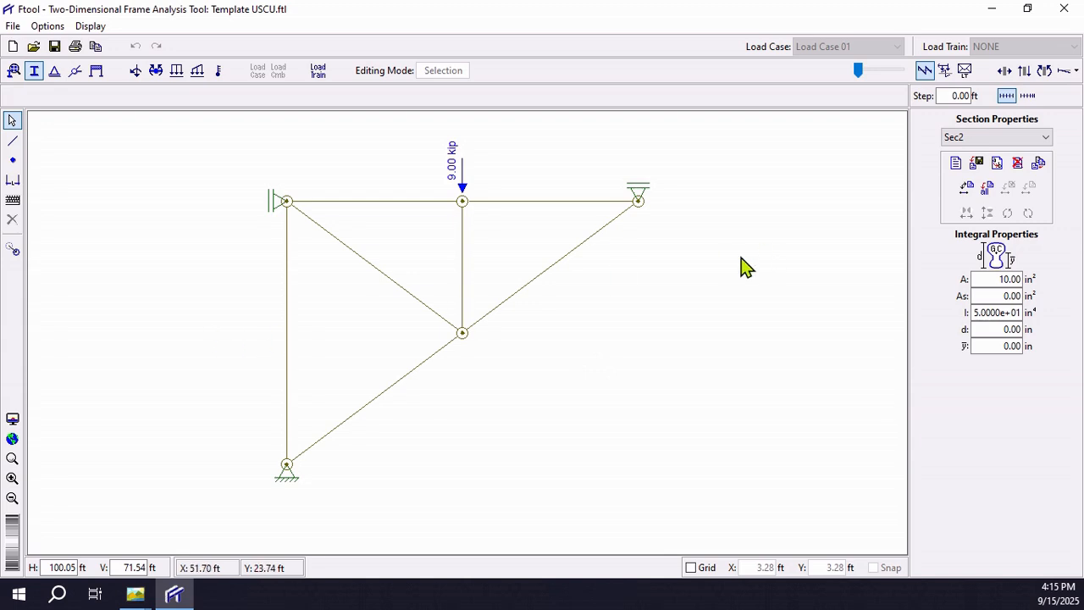
Step: Apply section Sec2 to the diagonal AD, the vertical AE and the lower diagonal ED of the truss
{"action": "left_click", "coordinate": [351, 254]}
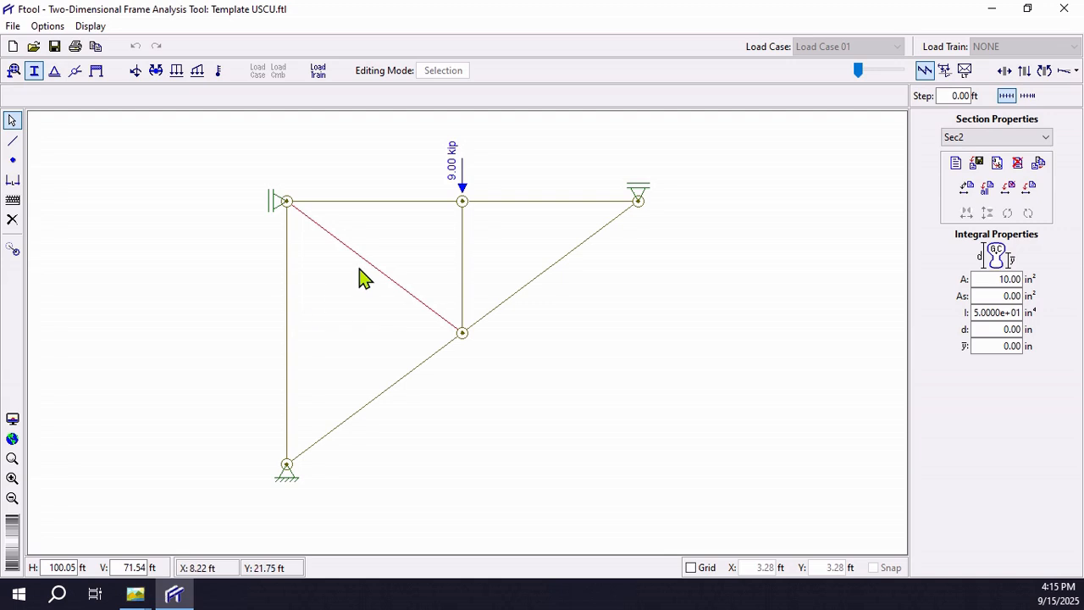
{"action": "left_click", "coordinate": [286, 315], "text": "shift"}
{"action": "left_click", "coordinate": [385, 394], "text": "shift"}
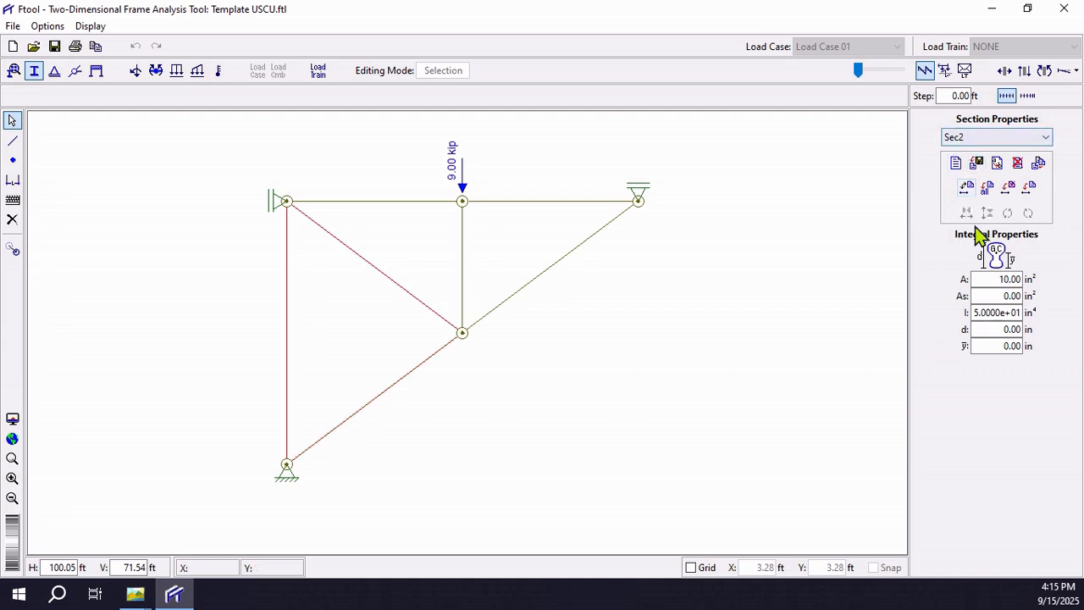
{"action": "left_click", "coordinate": [1030, 190]}
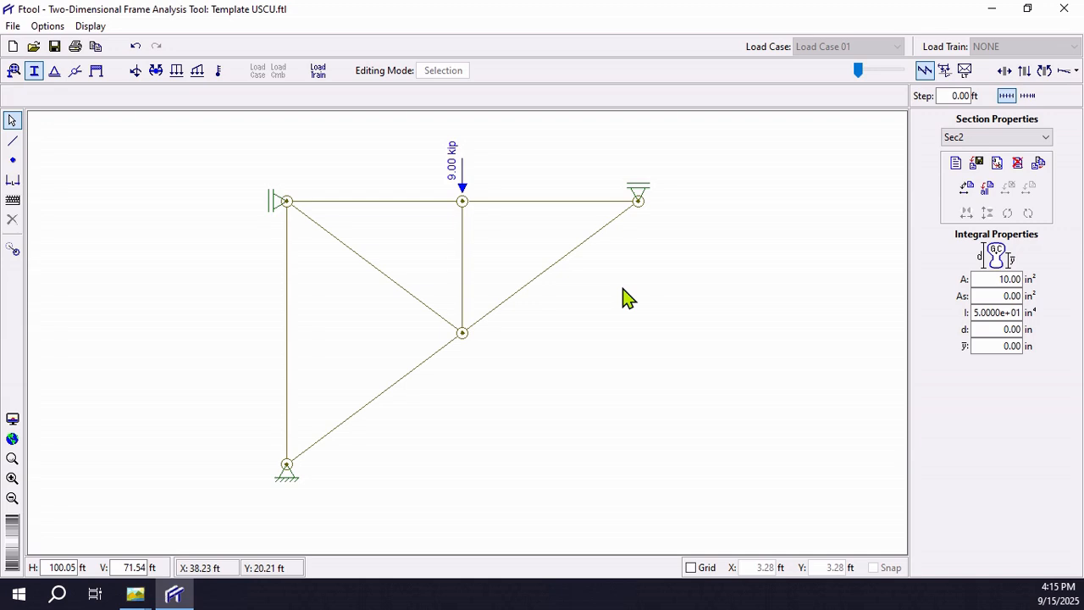
Step: Review the doubled-EA solution in Truss Example with Solutions.png, bringing its full truss diagram into view, then return to Ftool
{"action": "left_click", "coordinate": [135, 593]}
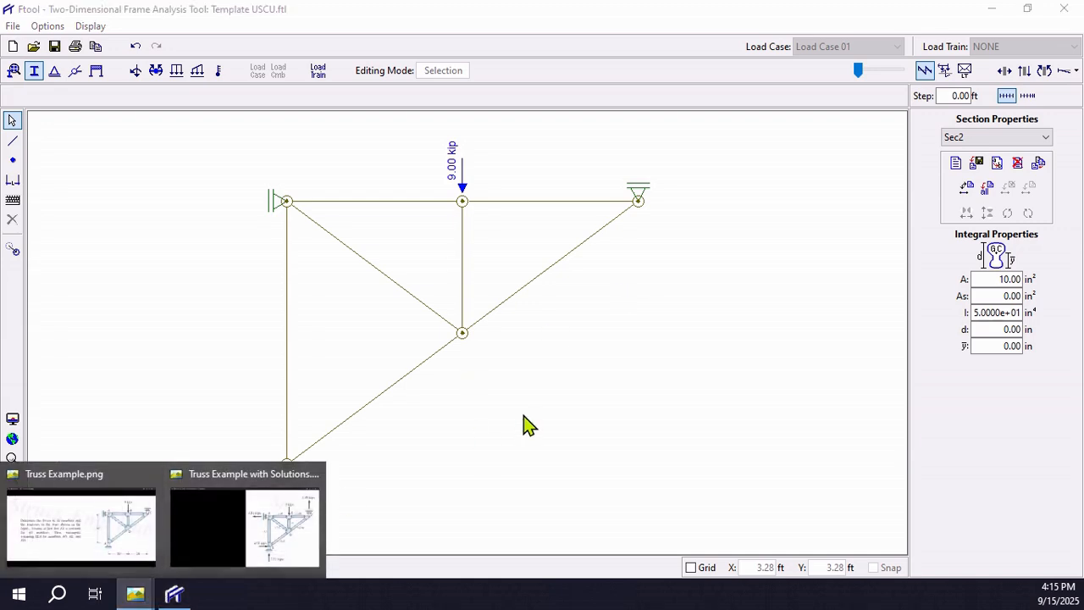
{"action": "left_click", "coordinate": [275, 547]}
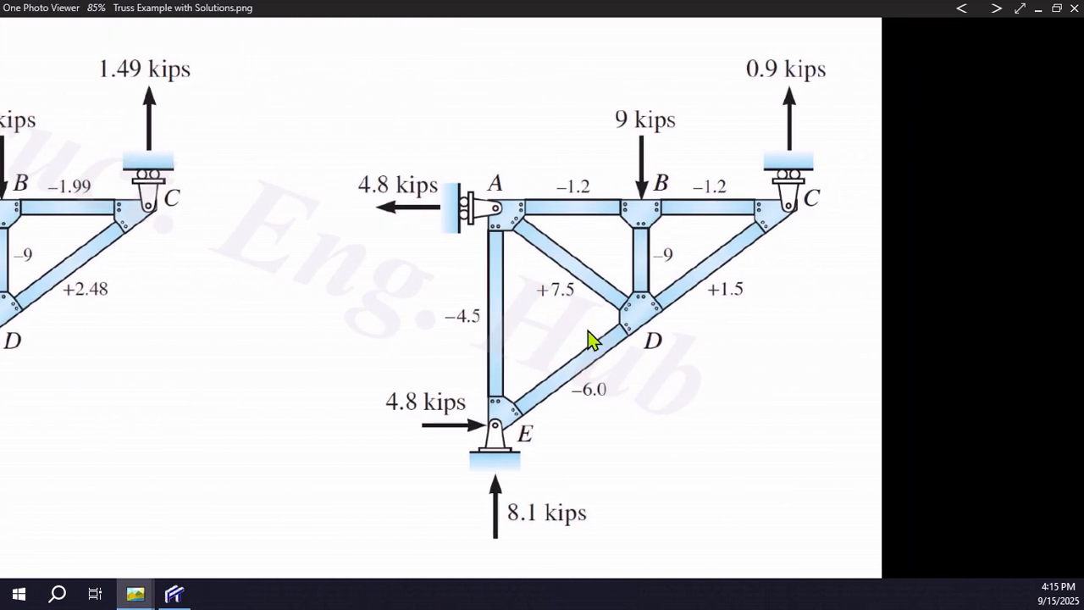
{"action": "left_click_drag", "start_coordinate": [591, 338], "coordinate": [266, 331]}
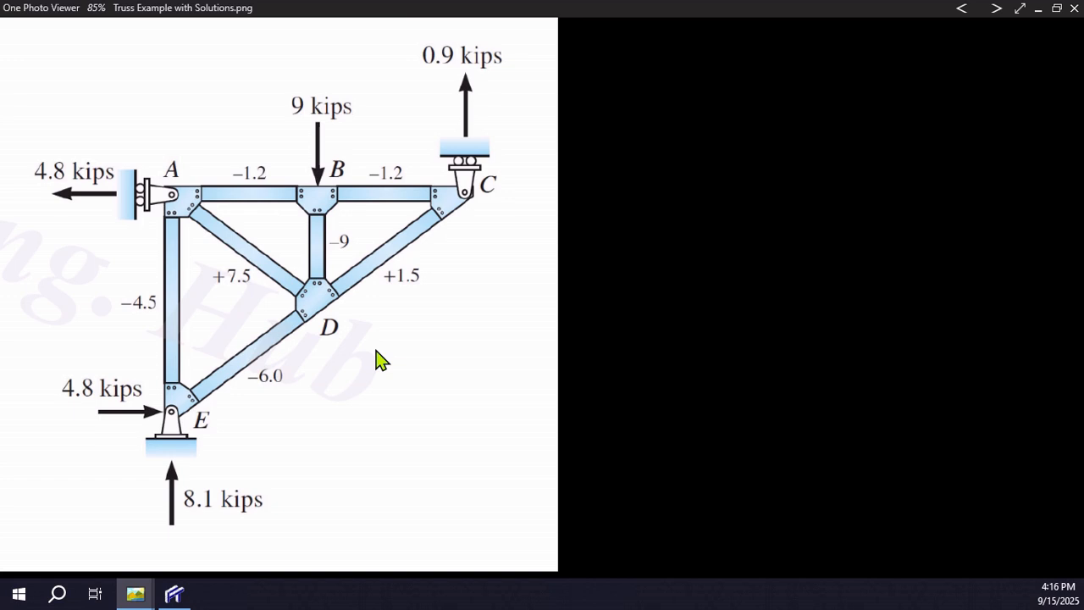
{"action": "left_click", "coordinate": [174, 593]}
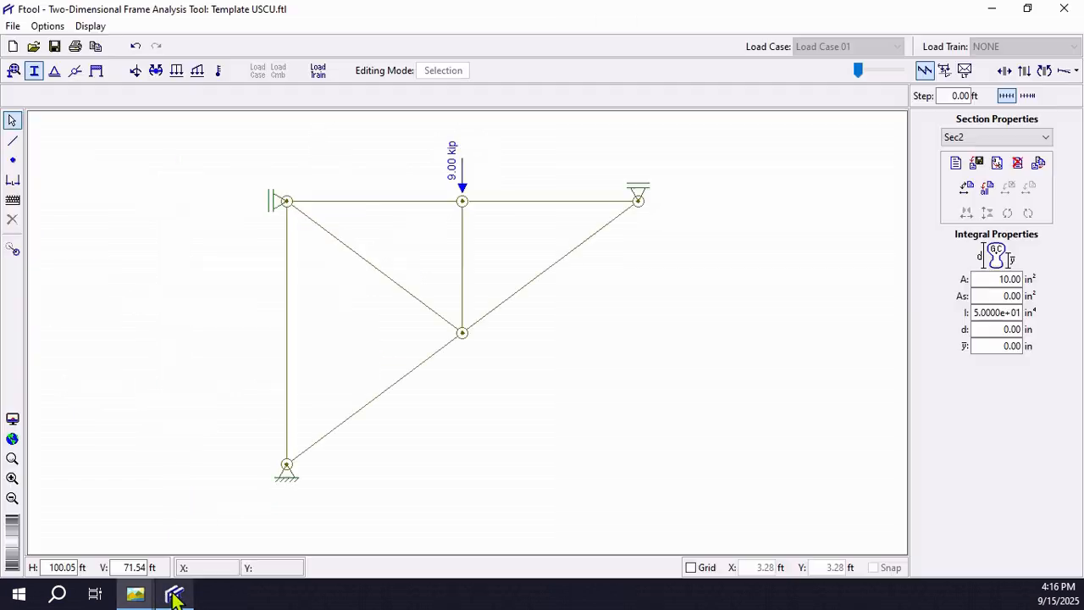
Step: Display the axial forces with the diagram scale at minimum and compare them side by side with the solution image, then restore the full-size window
{"action": "left_click", "coordinate": [1005, 72]}
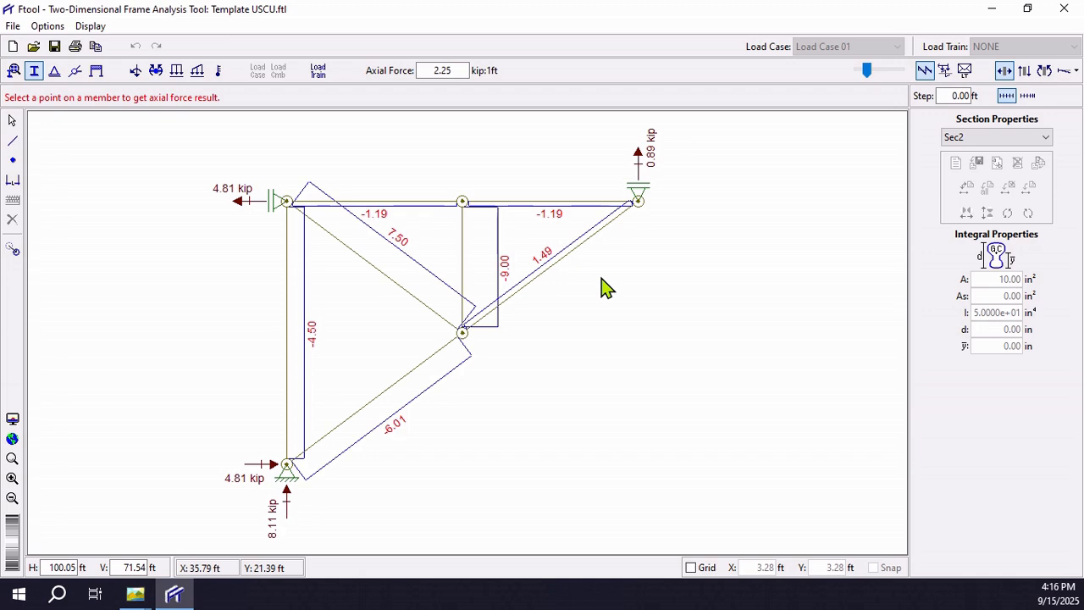
{"action": "left_click_drag", "start_coordinate": [866, 71], "coordinate": [859, 71]}
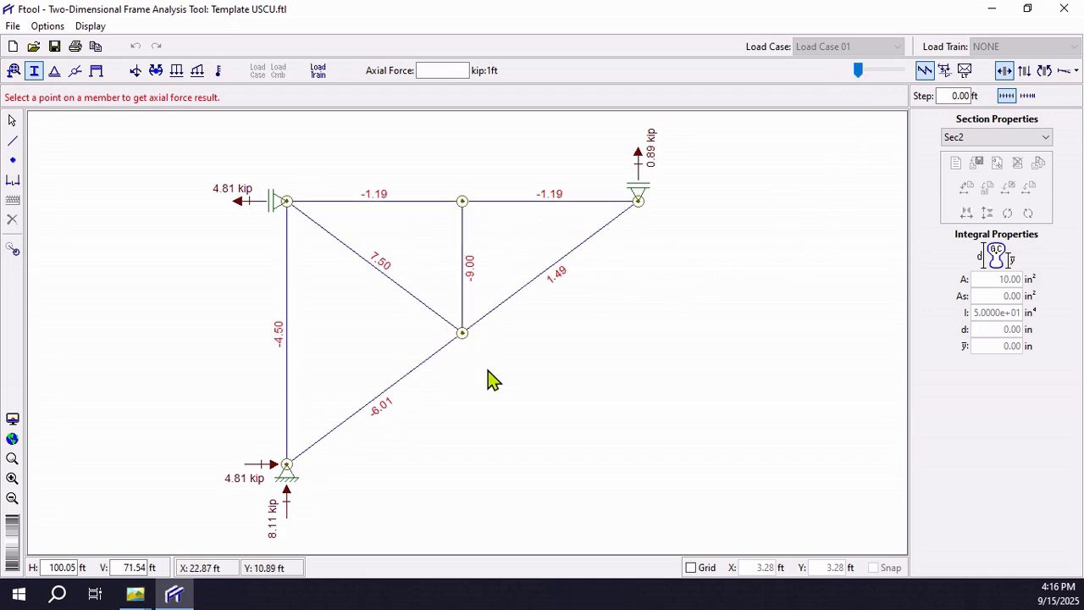
{"action": "left_click", "coordinate": [1028, 9]}
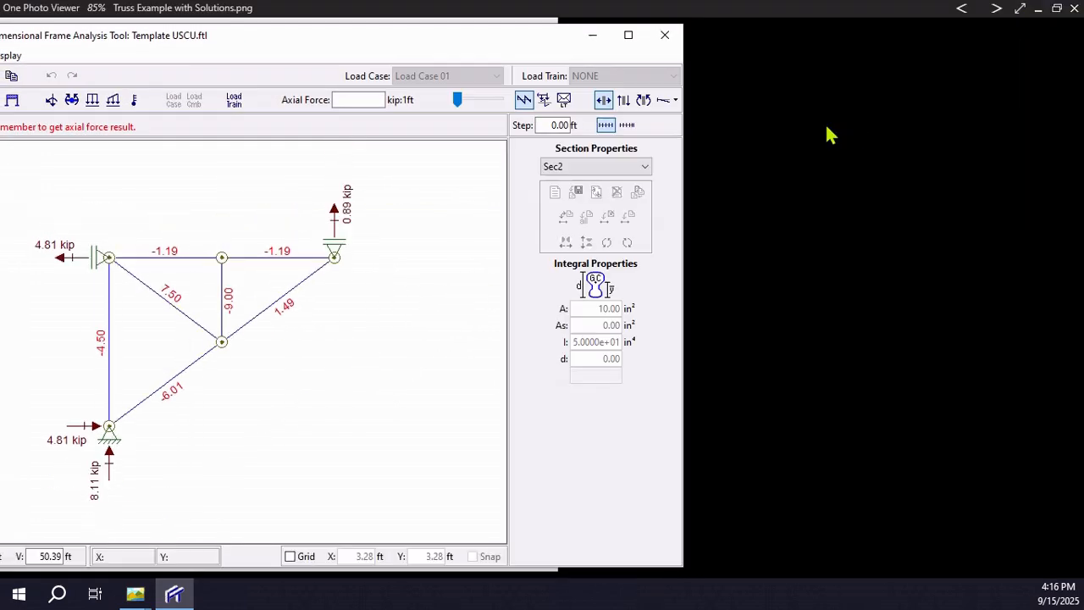
{"action": "left_click_drag", "start_coordinate": [354, 32], "coordinate": [971, 35]}
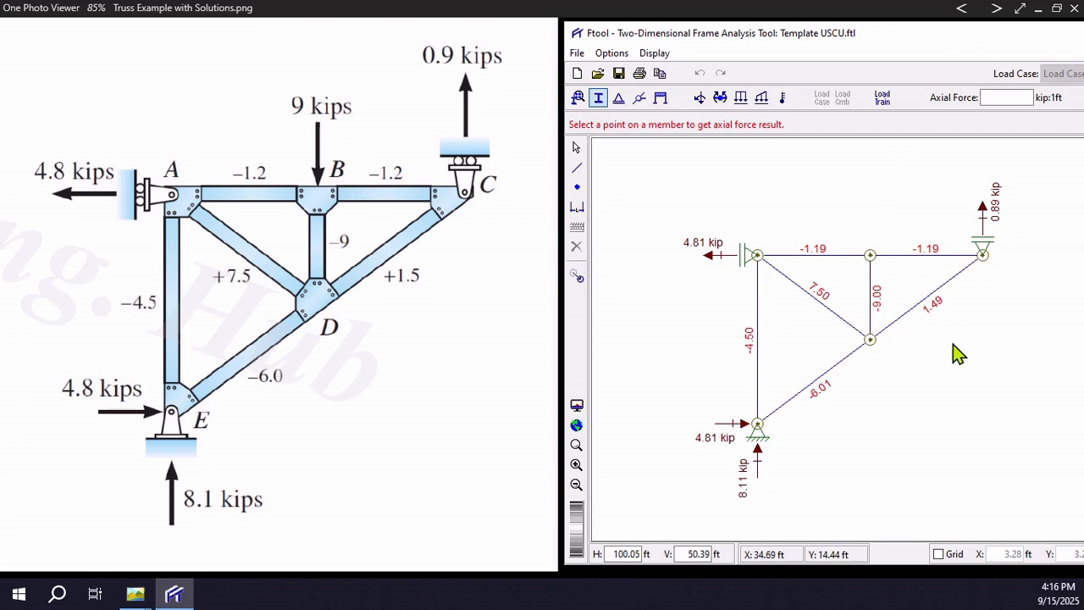
{"action": "double_click", "coordinate": [956, 38]}
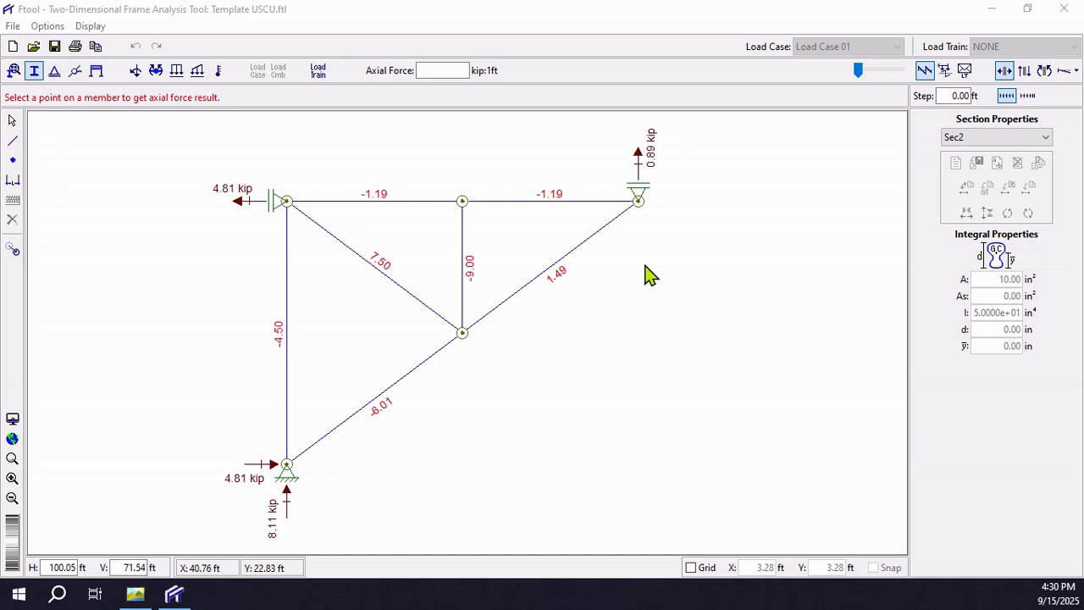
Step: Display the truss's deformed configuration and increase its deformation scale factor
{"action": "left_click", "coordinate": [1068, 73]}
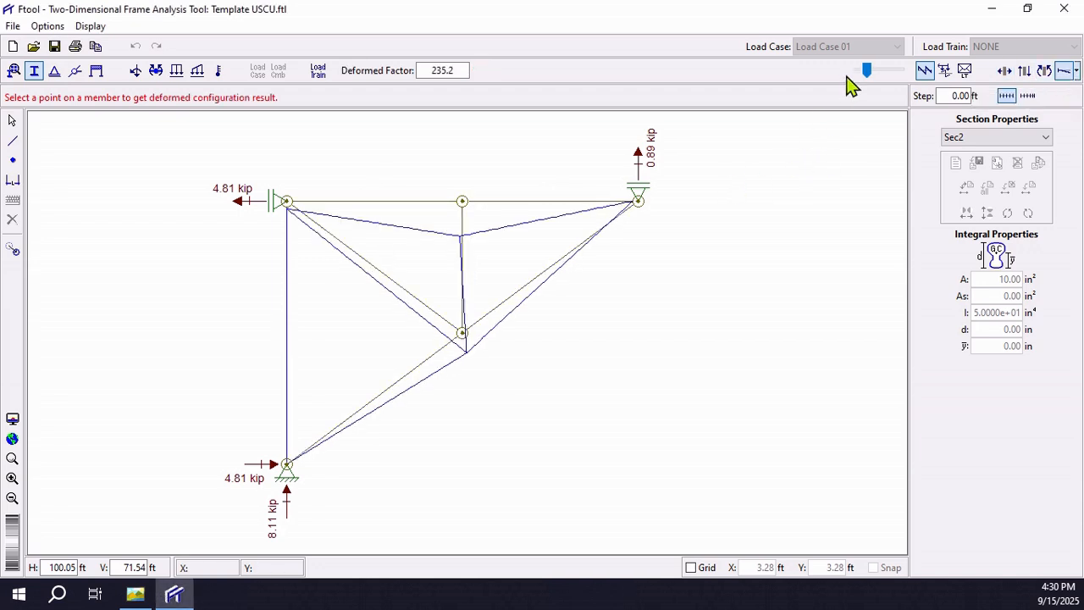
{"action": "mouse_move", "coordinate": [865, 72]}
{"action": "left_mouse_down"}
{"action": "mouse_move", "coordinate": [890, 73]}
{"action": "mouse_move", "coordinate": [872, 73]}
{"action": "left_mouse_up"}
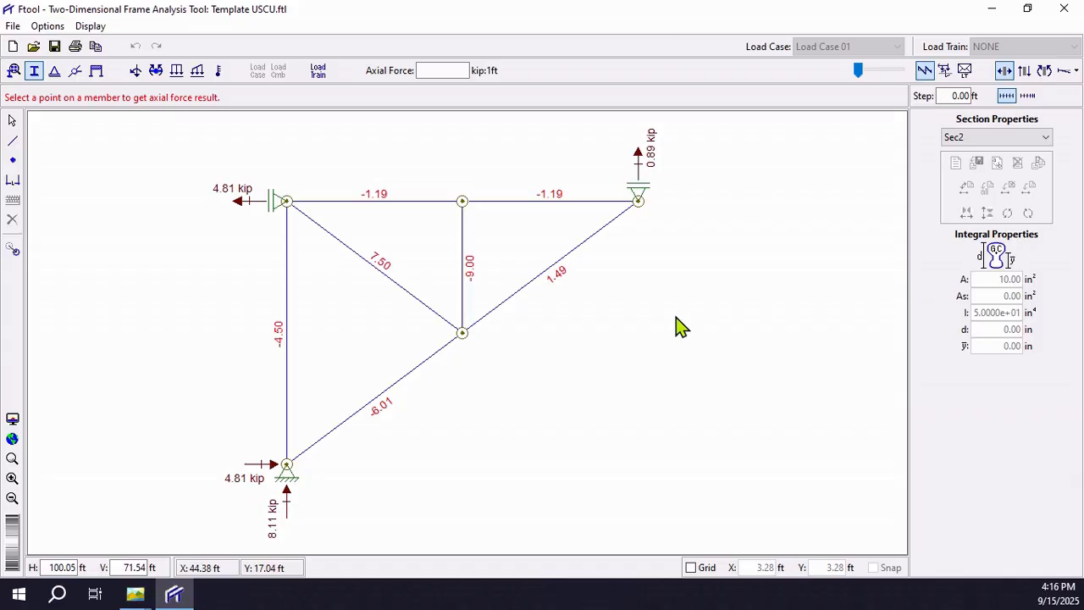